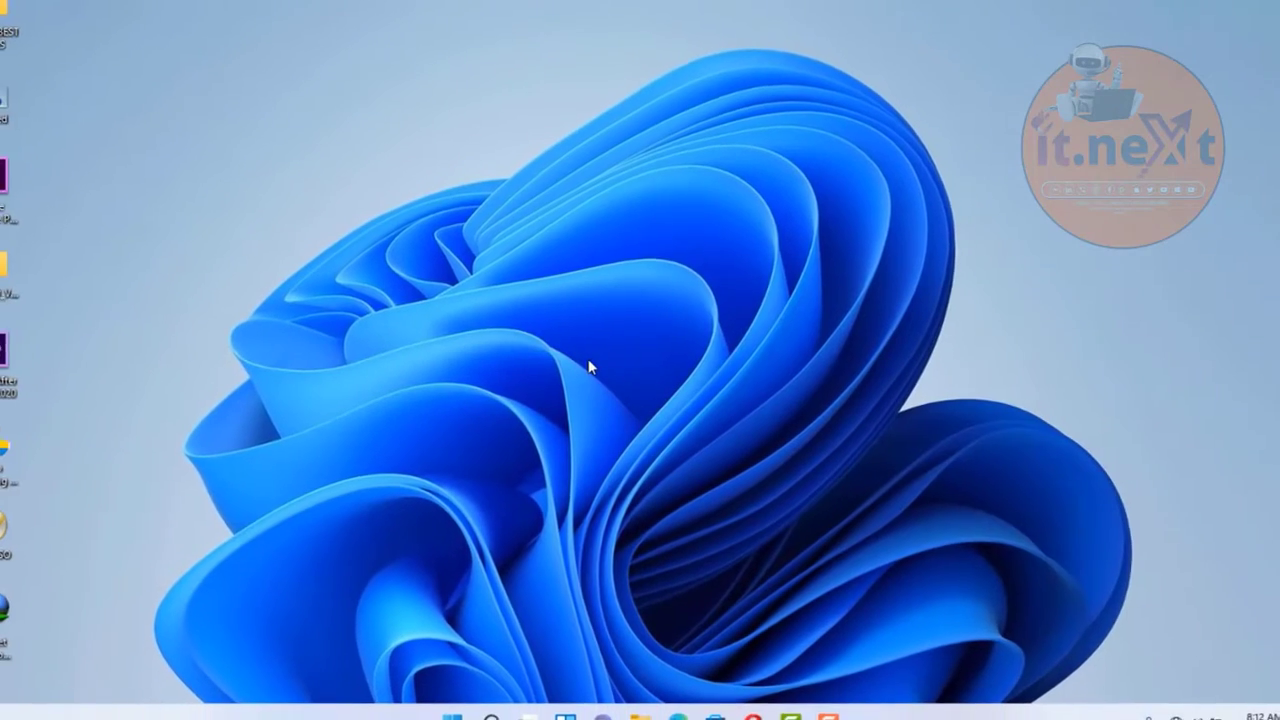
# - Open a File Explorer window, move it across the desktop and close it
pyautogui.press('super+e')
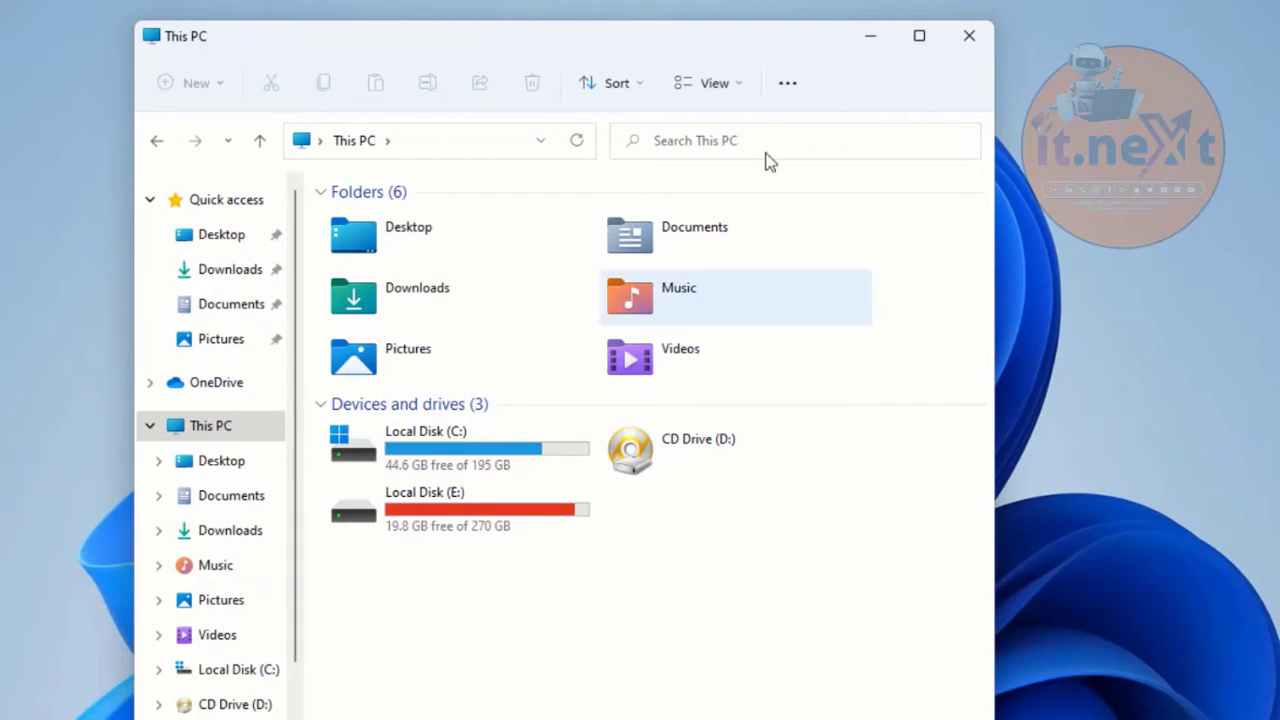
pyautogui.moveTo(780, 51); pyautogui.dragTo(1014, 50)
pyautogui.click(1203, 34)
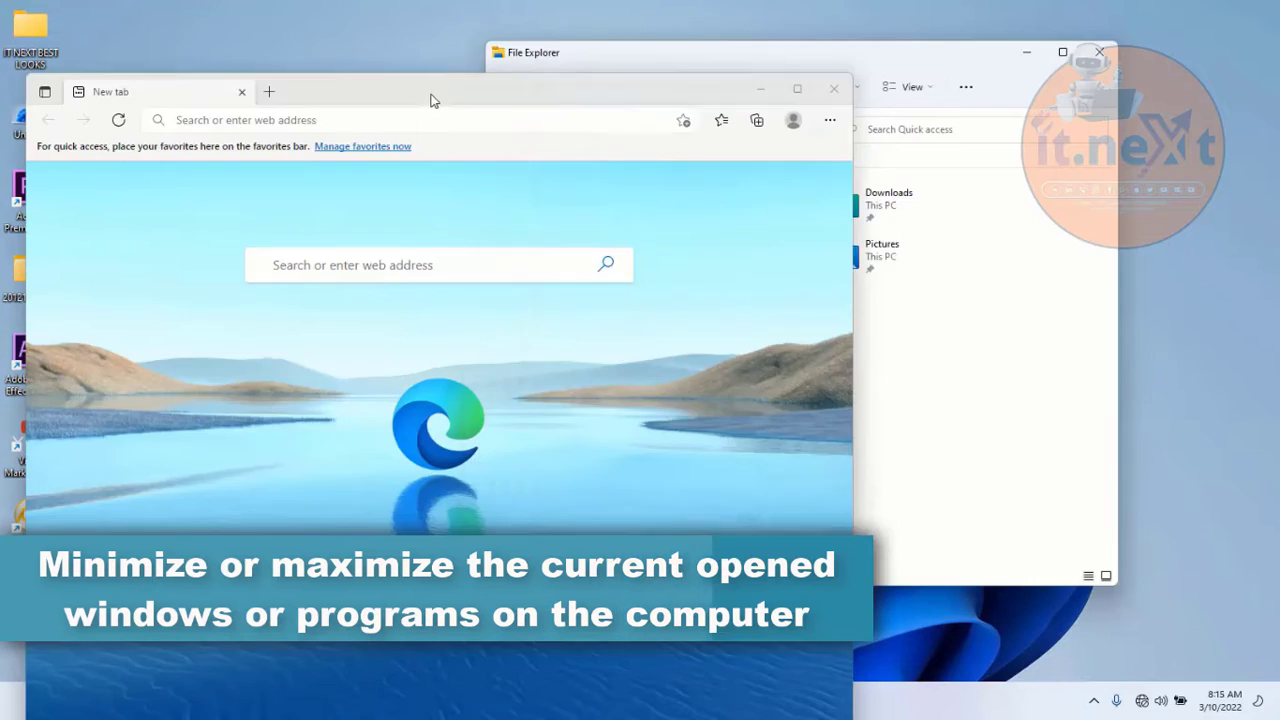
# - Move the Edge window higher on the screen and create a new text document on the desktop, keeping its default name
pyautogui.moveTo(432, 100); pyautogui.dragTo(463, 42)
pyautogui.rightClick(1188, 352)
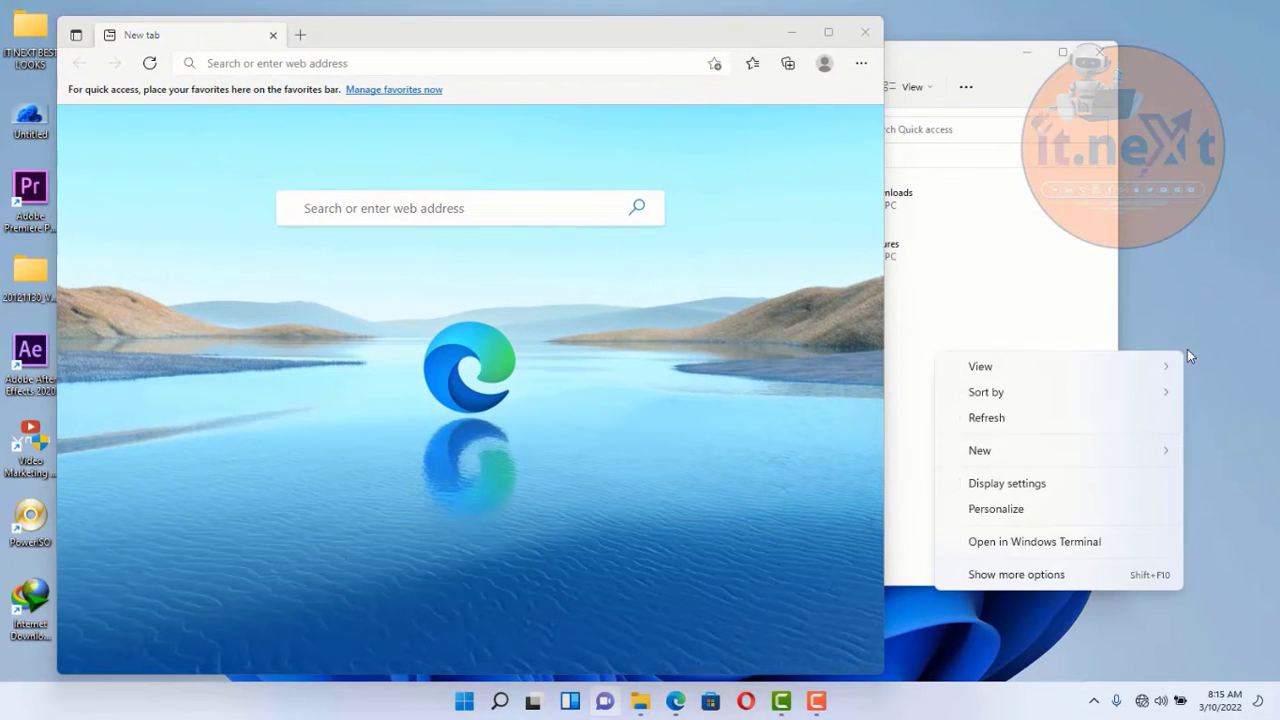
pyautogui.moveTo(1045, 444)
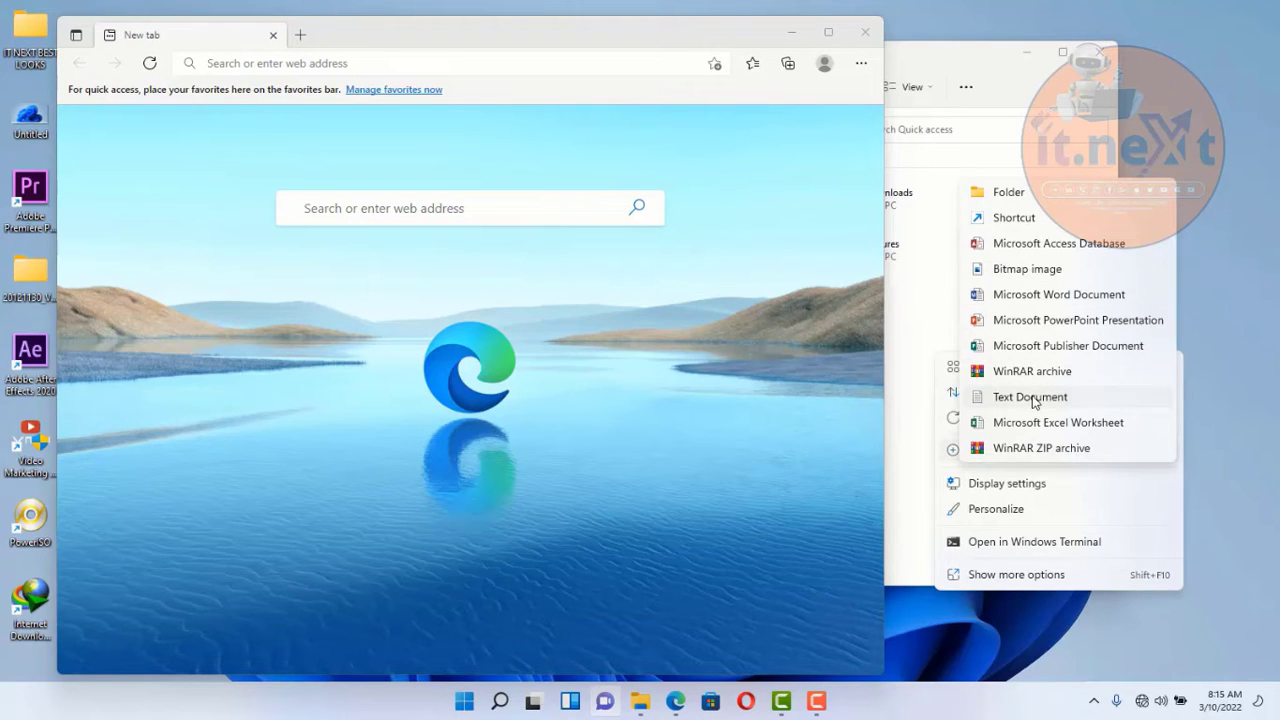
pyautogui.click(1032, 397)
pyautogui.click(1188, 448)
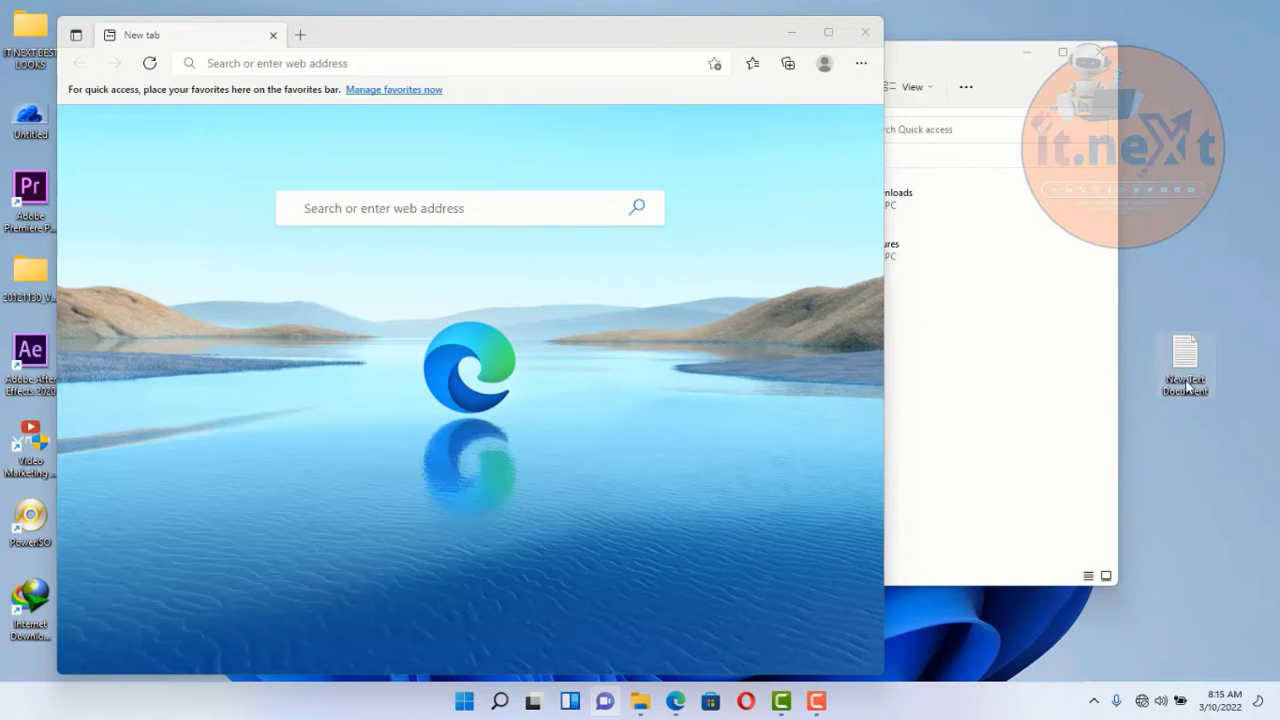
# - Open the new text document, enter "it next" in it, and minimize all windows to show the desktop
pyautogui.doubleClick(1186, 372)
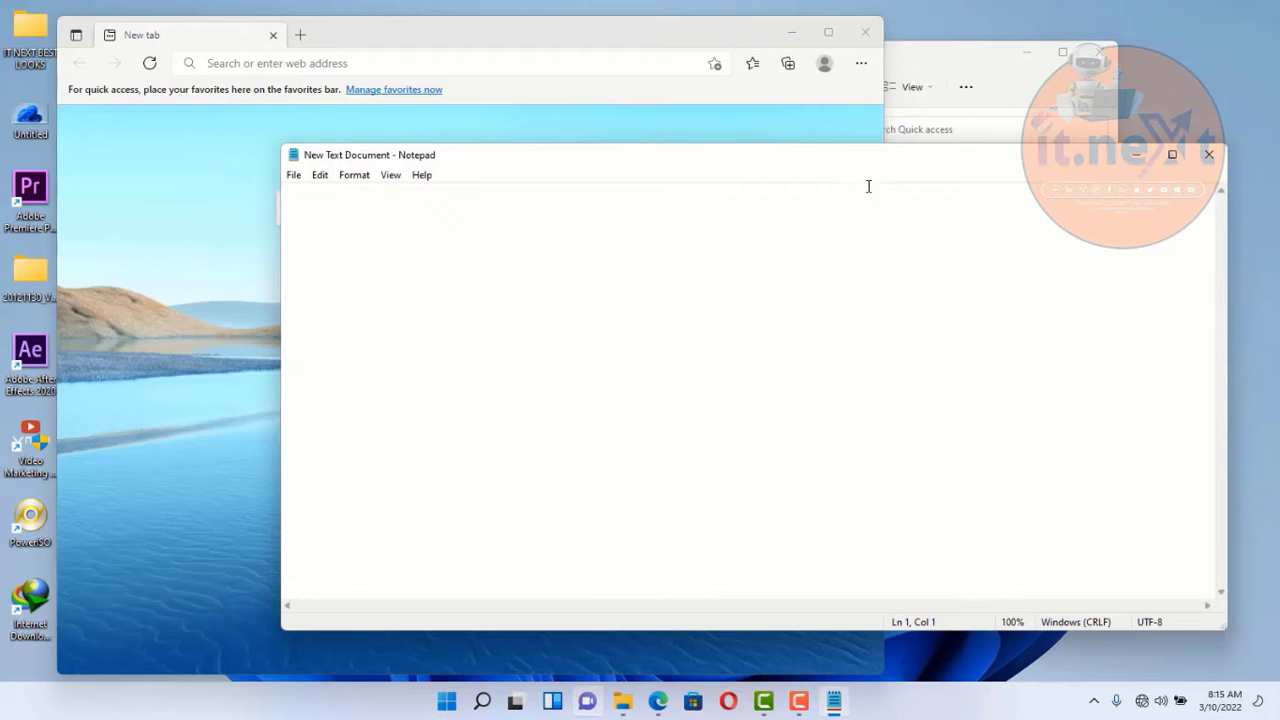
pyautogui.moveTo(897, 177); pyautogui.dragTo(913, 225)
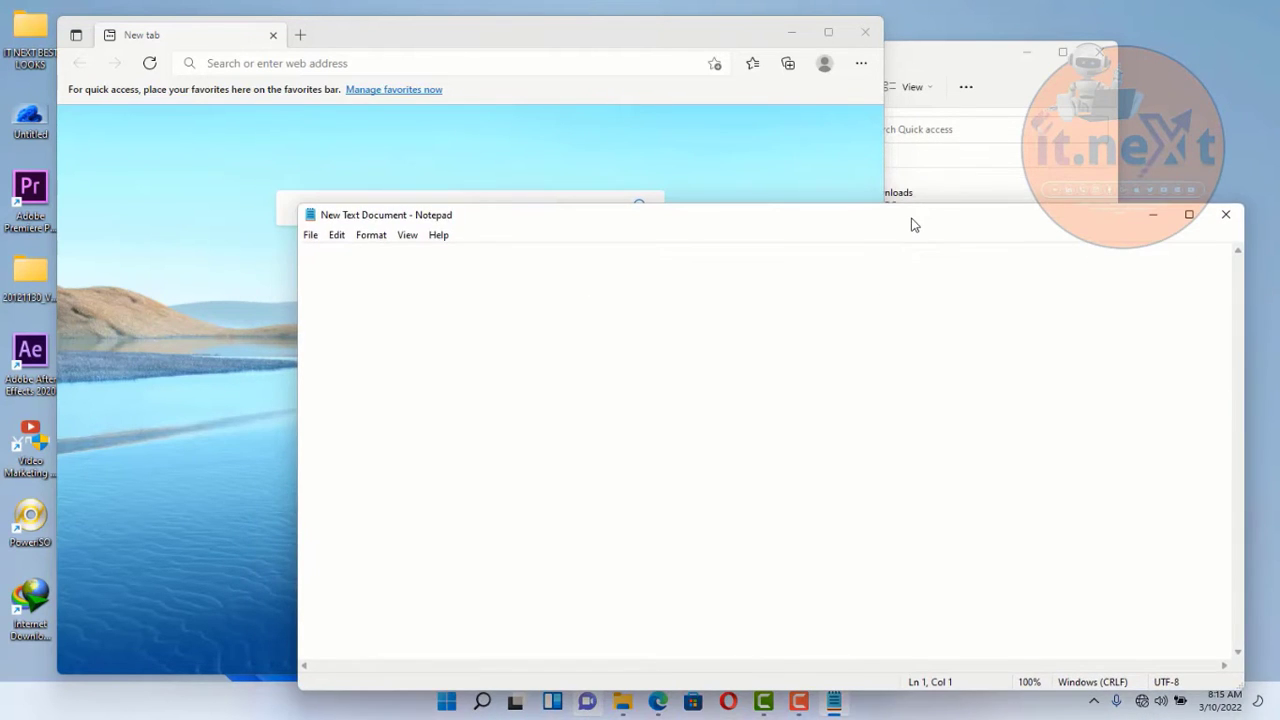
pyautogui.write('it next')
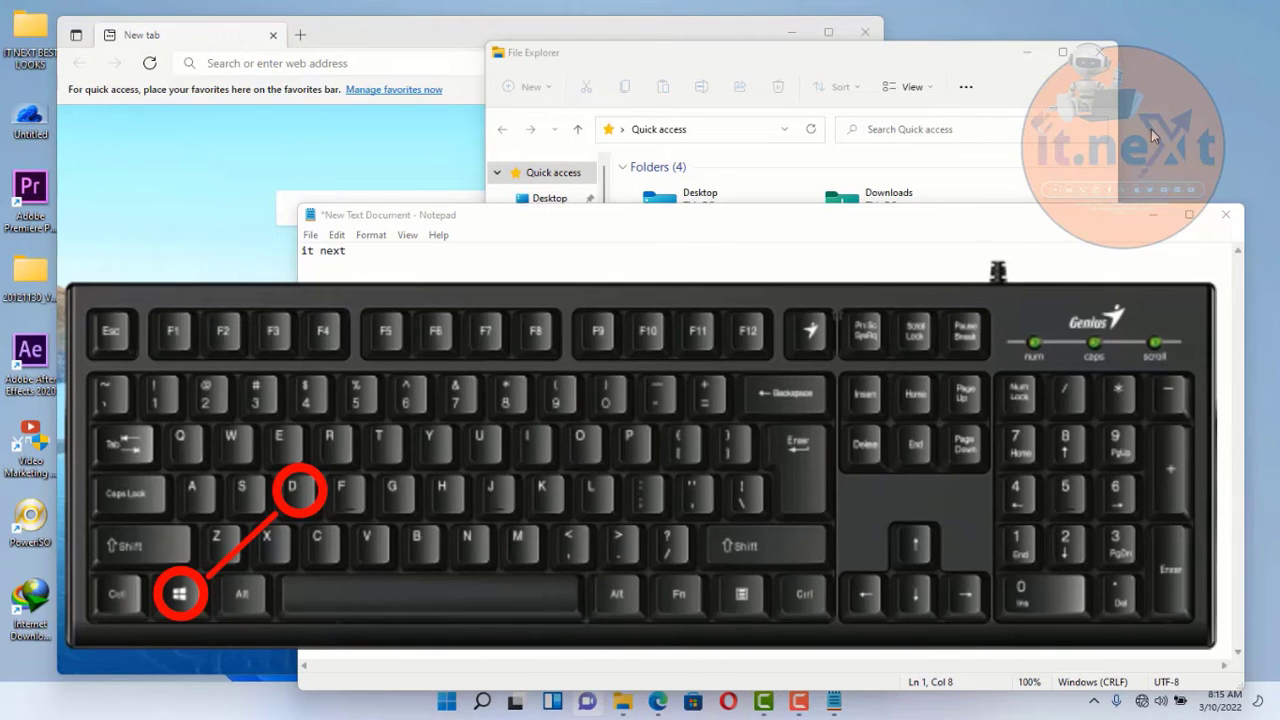
pyautogui.press('super+d')
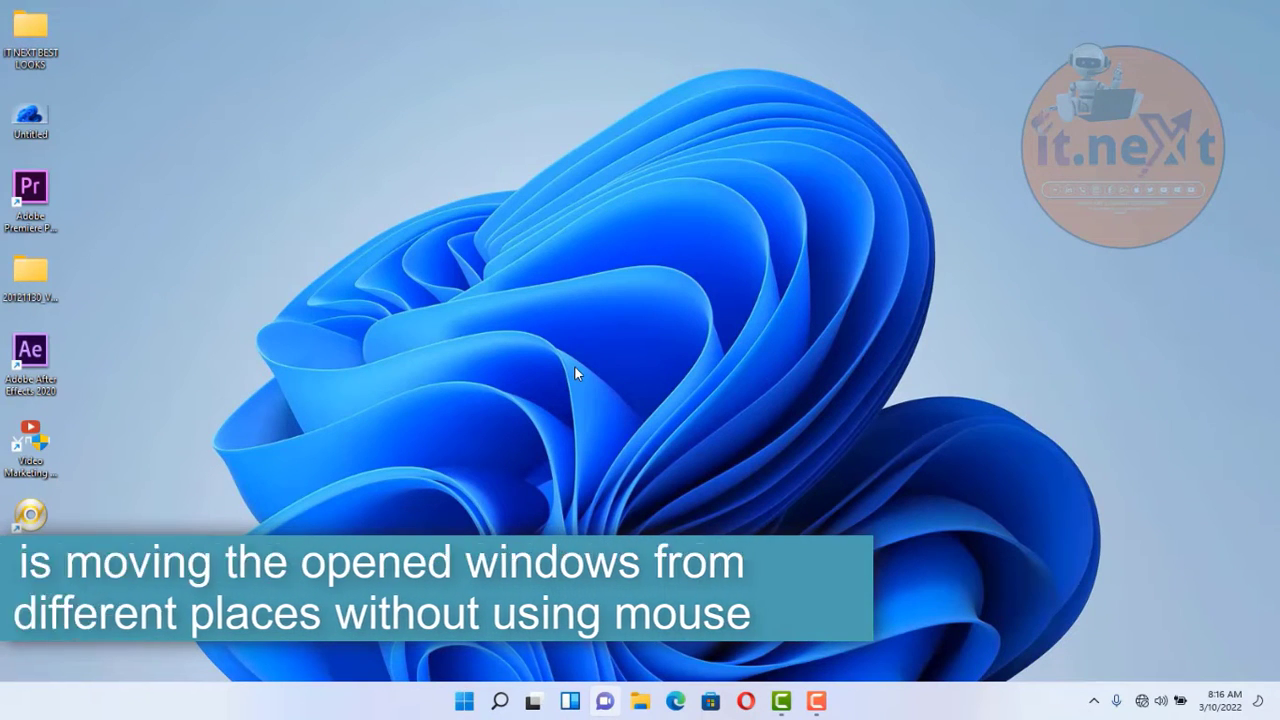
# - Open a new File Explorer window and move it closer to the middle of the desktop
pyautogui.press('super+e')
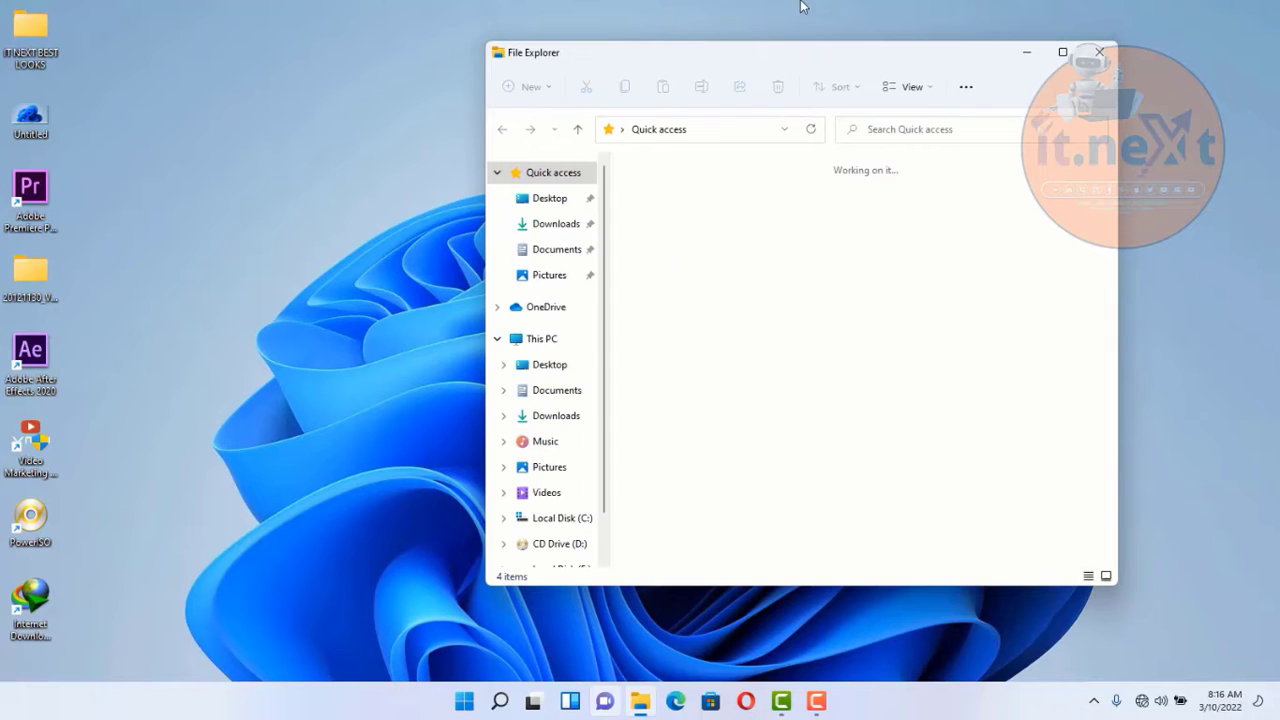
pyautogui.moveTo(815, 63); pyautogui.dragTo(730, 118)
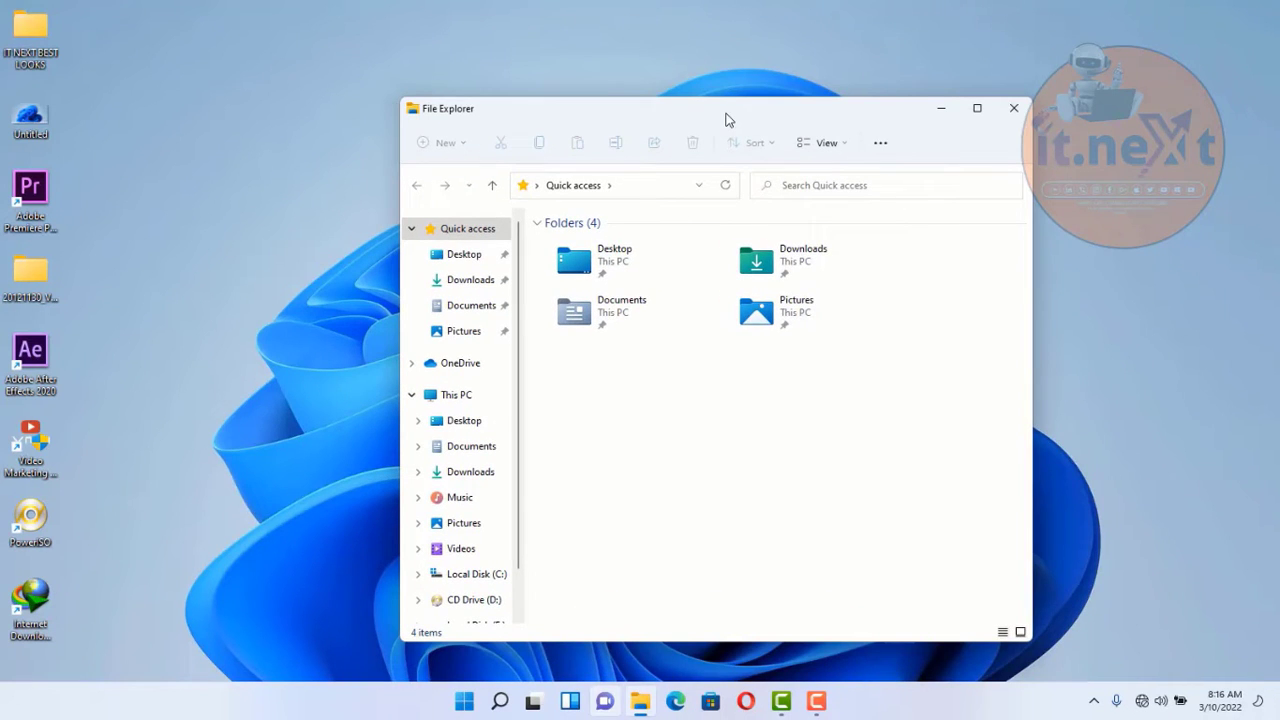
pyautogui.moveTo(730, 118); pyautogui.dragTo(551, 103)
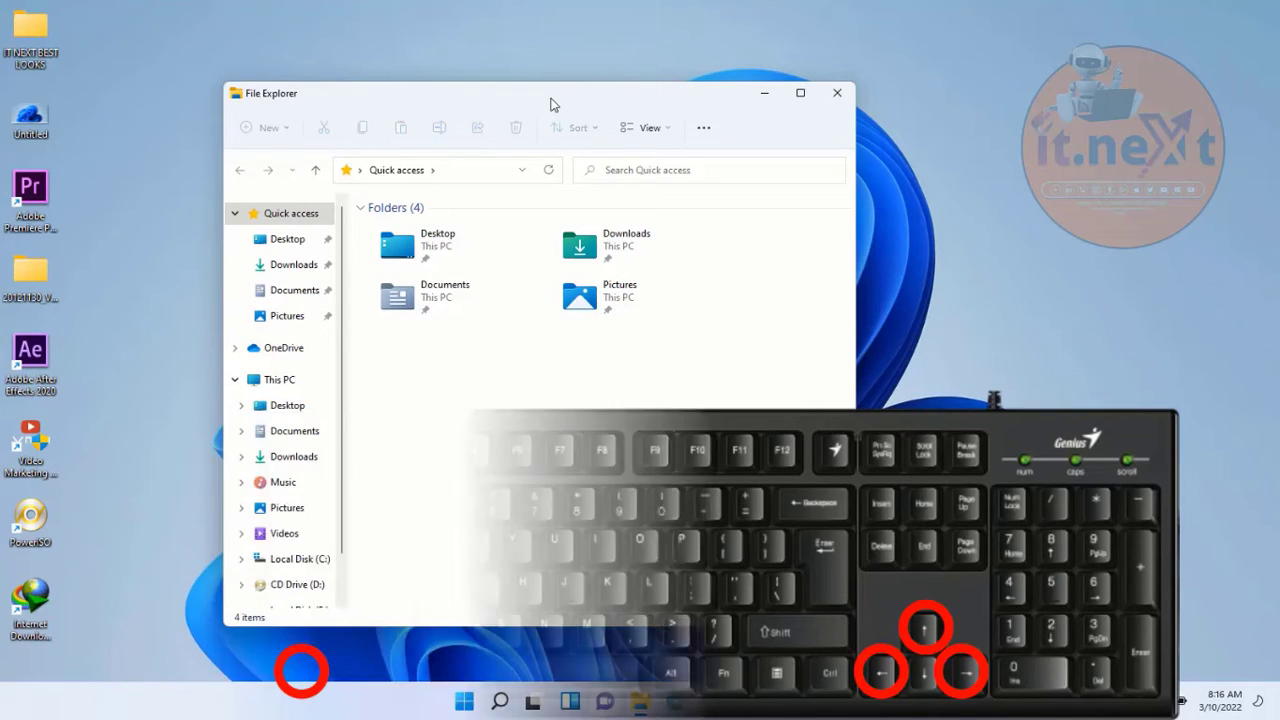
# - Snap the File Explorer window to the right half of the screen, move it to the left side, and send it downward
pyautogui.press('super+Right')
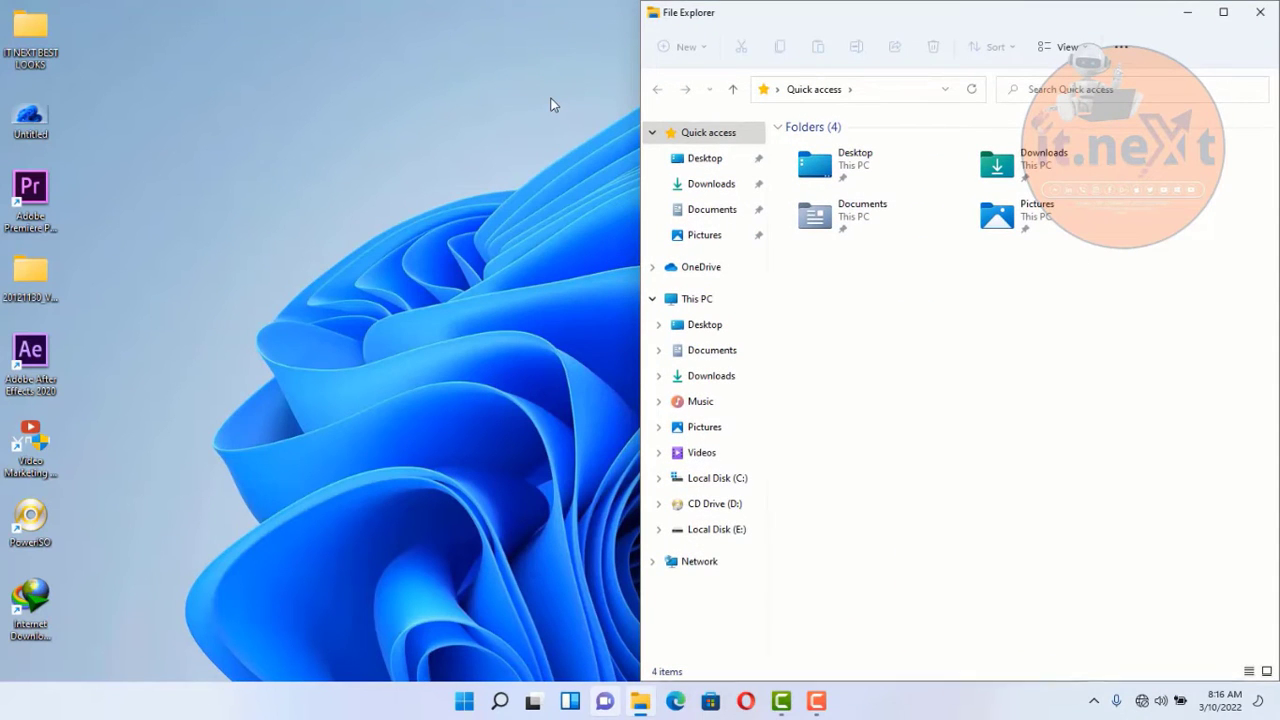
pyautogui.press('super+Left')
pyautogui.press('super+Left')
pyautogui.press('super+Down')
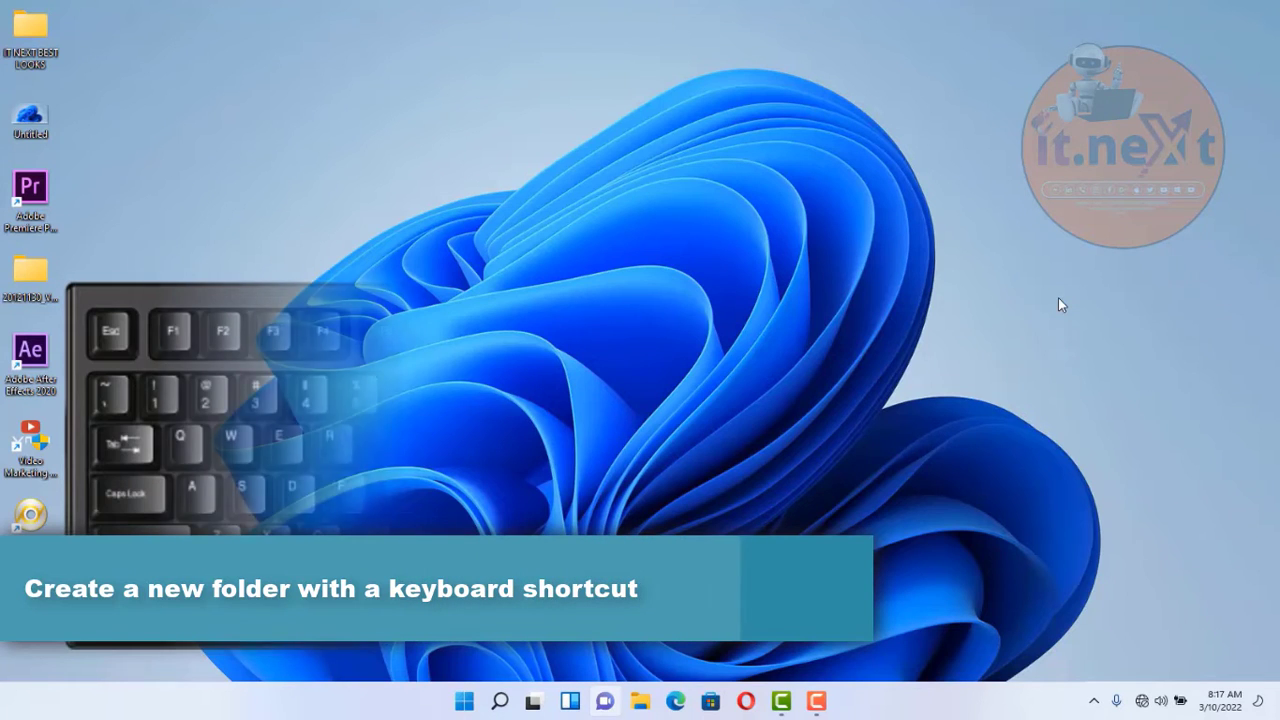
# - Create a new folder on the desktop with its default name and move it away from the icon column
pyautogui.rightClick(1058, 297)
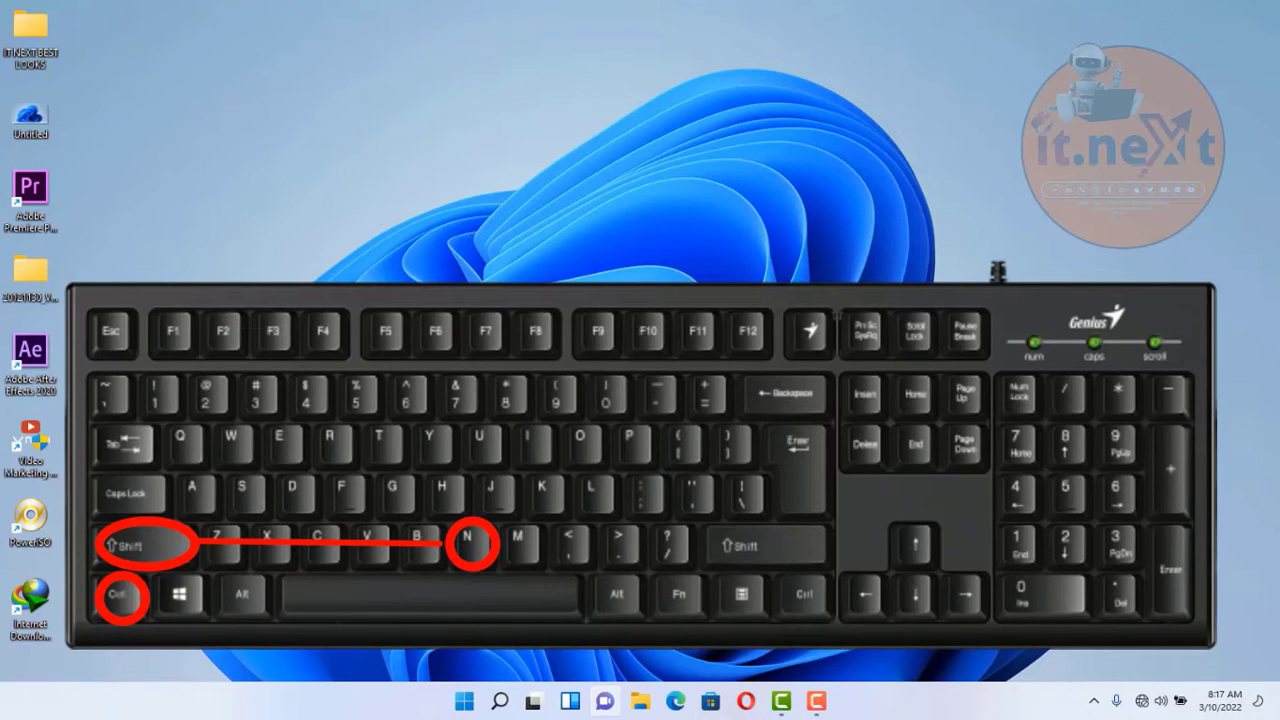
pyautogui.click(838, 293)
pyautogui.hotkey('ctrl', 'shift', 'n')
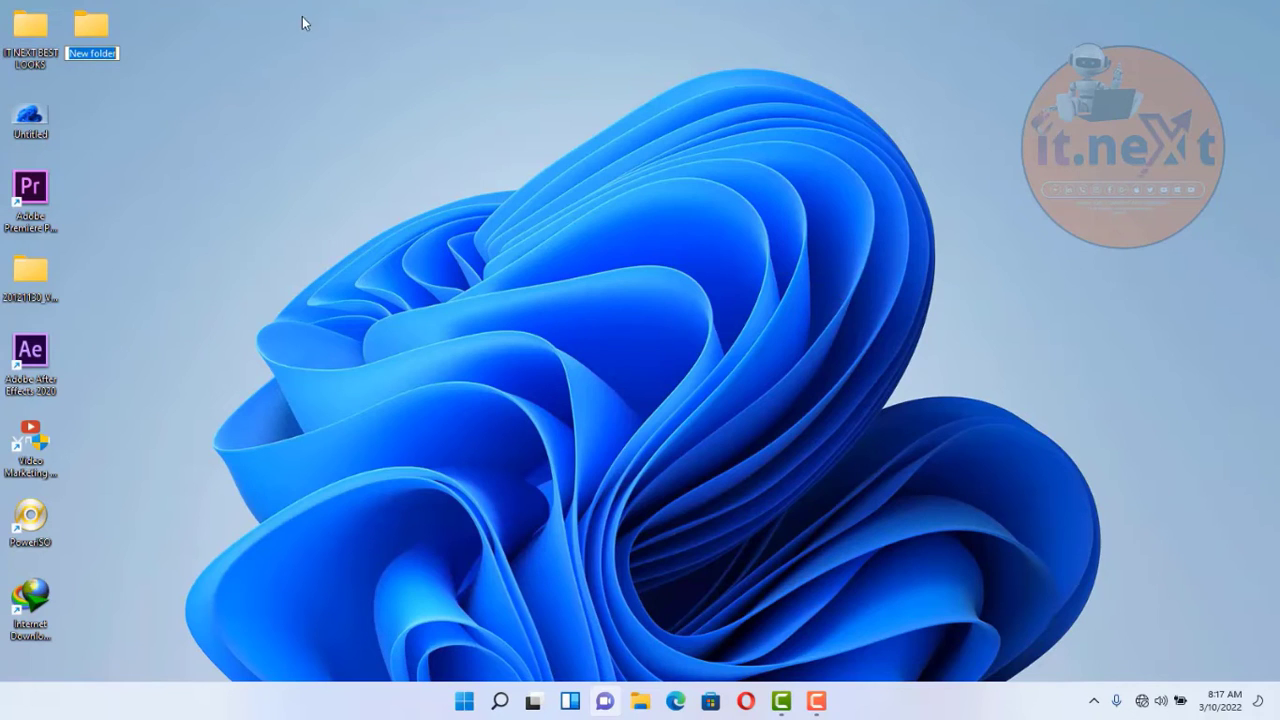
pyautogui.click(118, 109)
pyautogui.moveTo(97, 8); pyautogui.dragTo(474, 107)
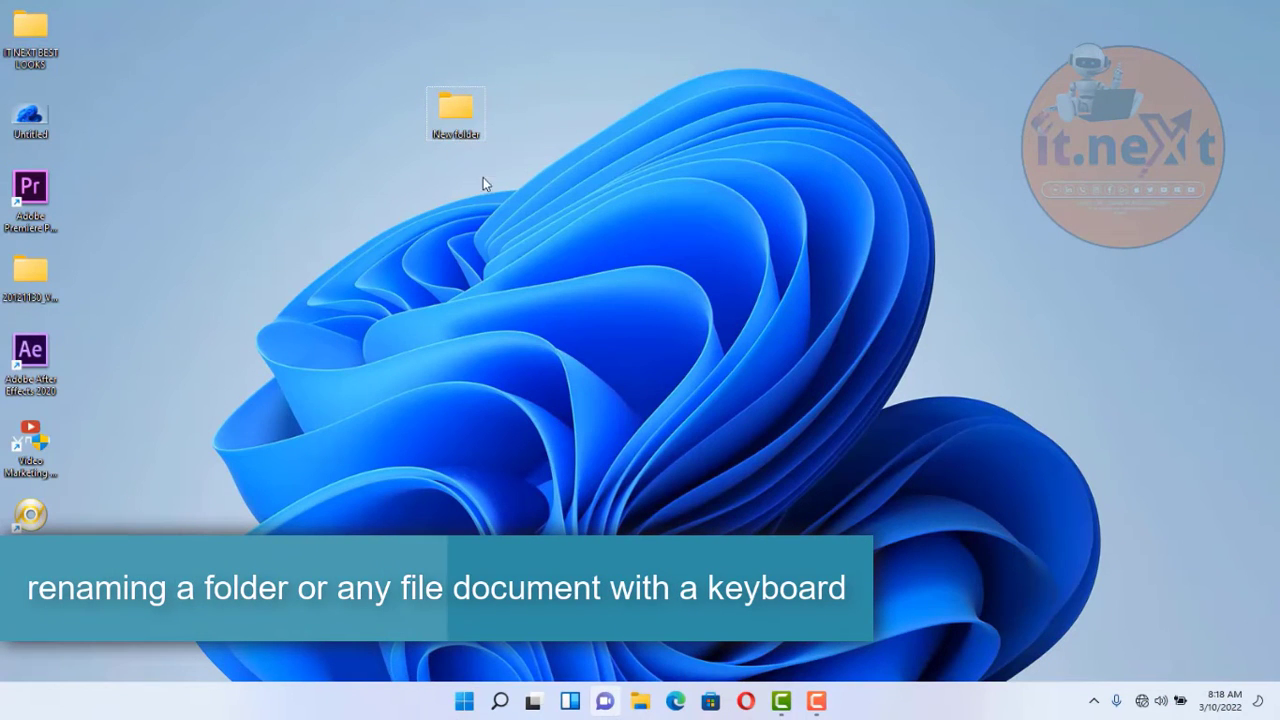
# - Rename the desktop folder "New folder" to "nn" and undo the renaming
pyautogui.rightClick(457, 132)
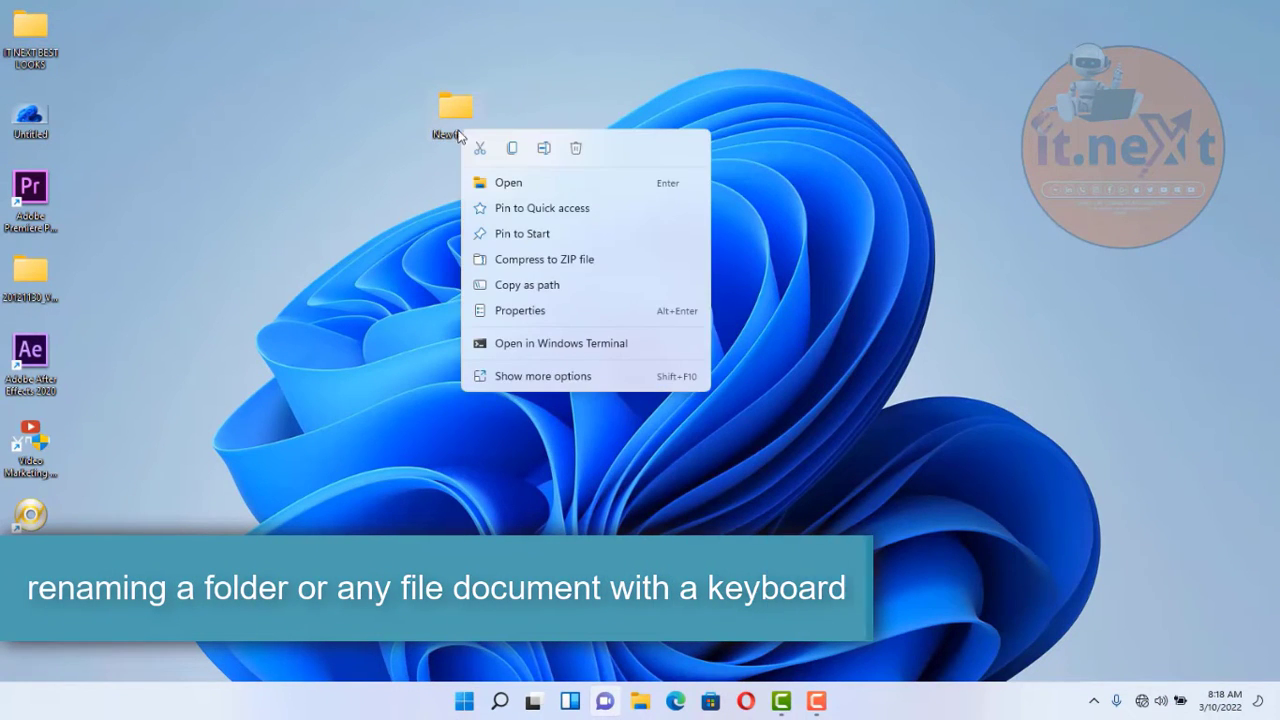
pyautogui.press('Escape')
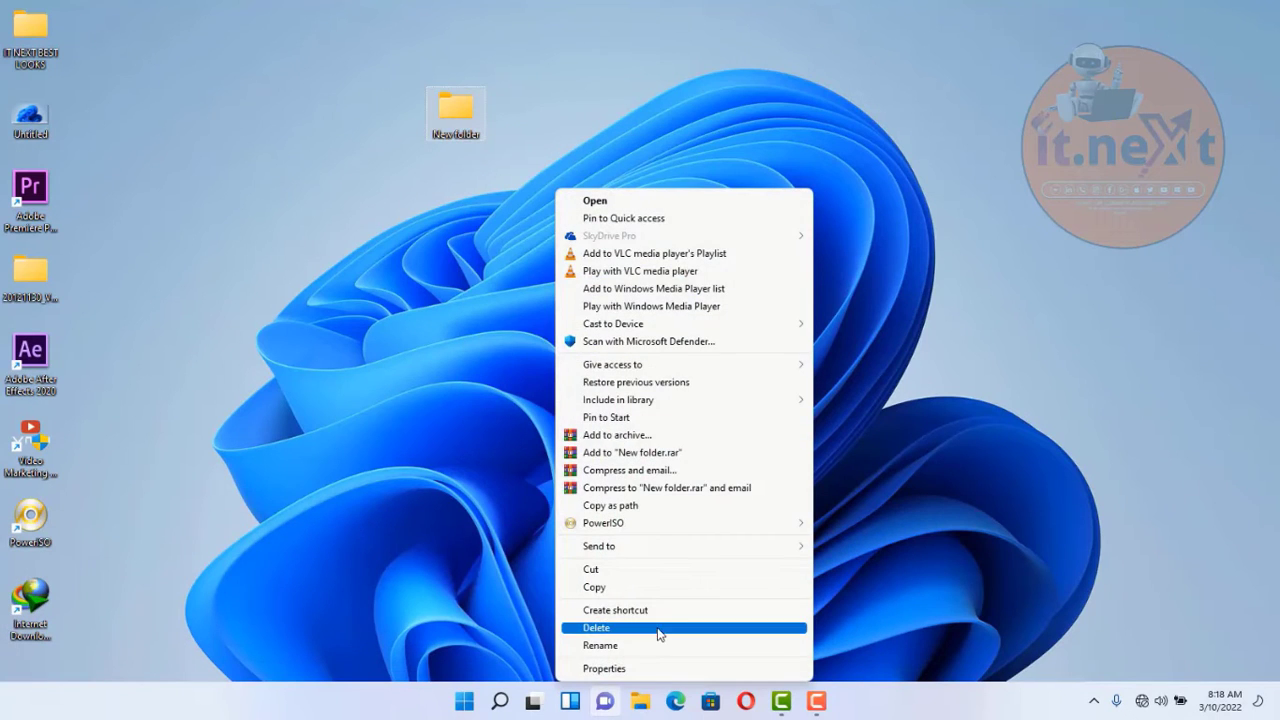
pyautogui.click(657, 645)
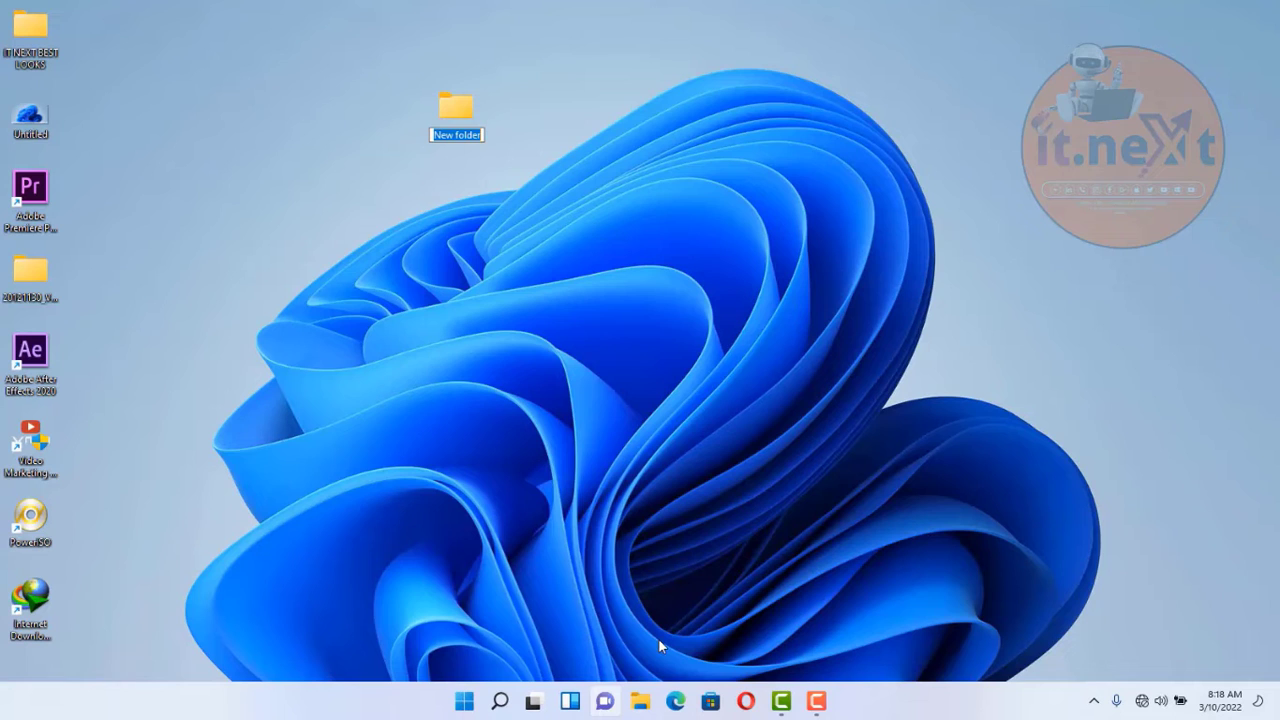
pyautogui.write('nn')
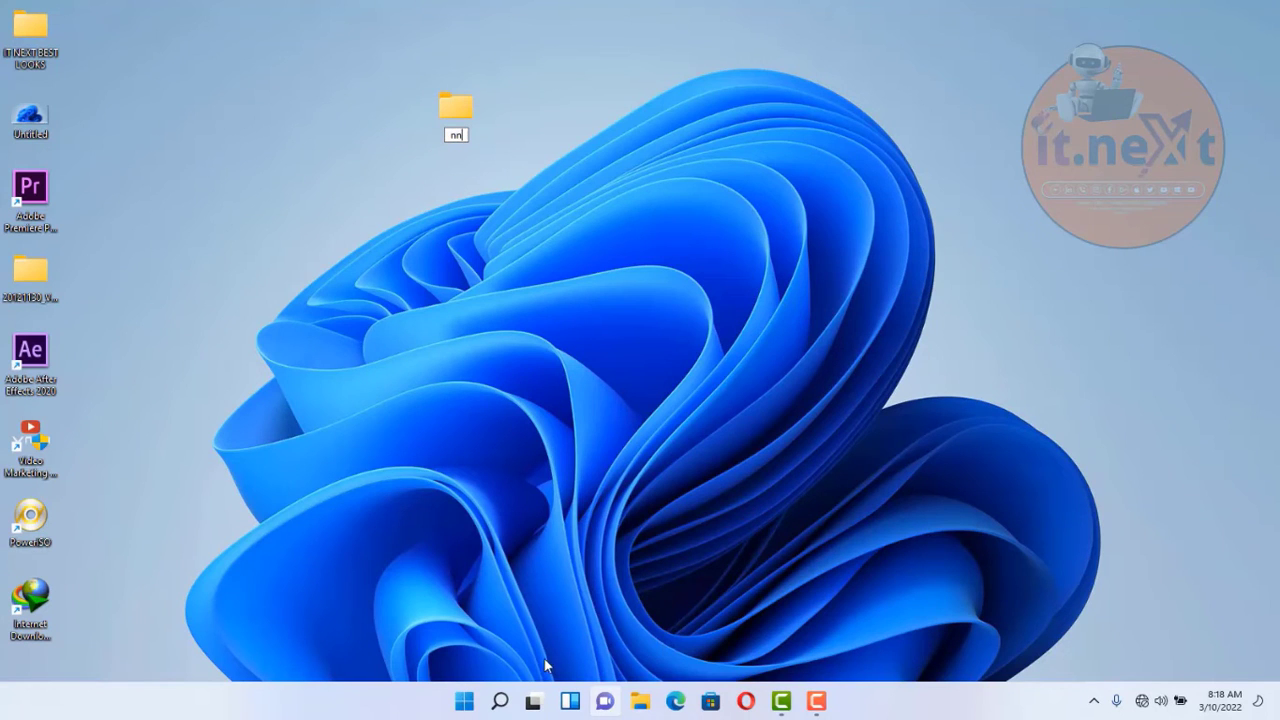
pyautogui.press('Return')
pyautogui.hotkey('ctrl', 'z')
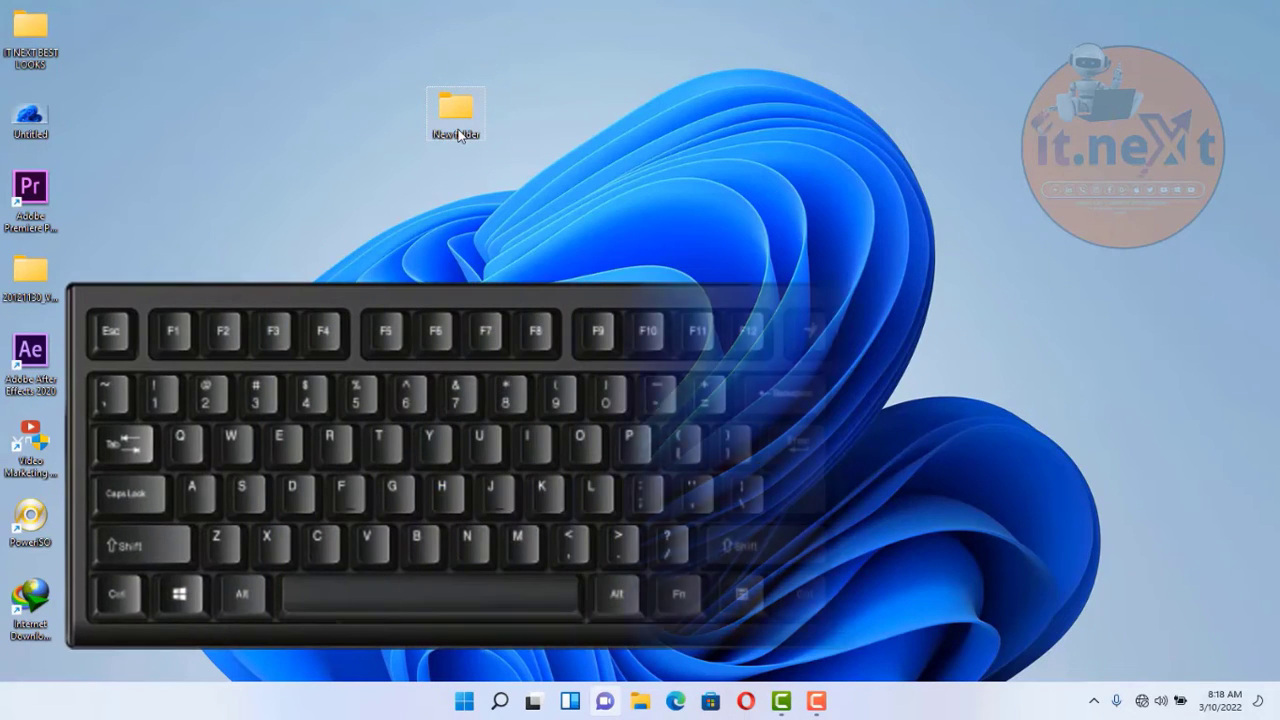
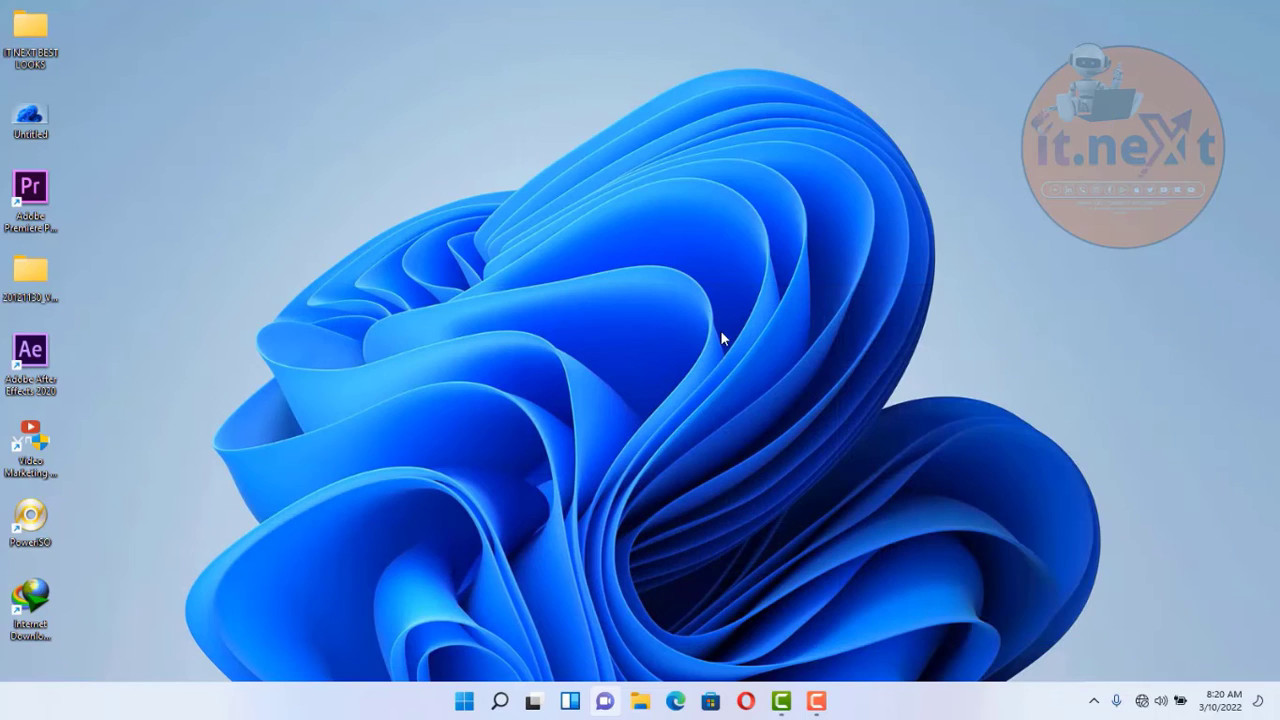
# - Capture a rectangular snip of most of the desktop and open it from the Snipping Tool notification
pyautogui.press('super+shift+s')
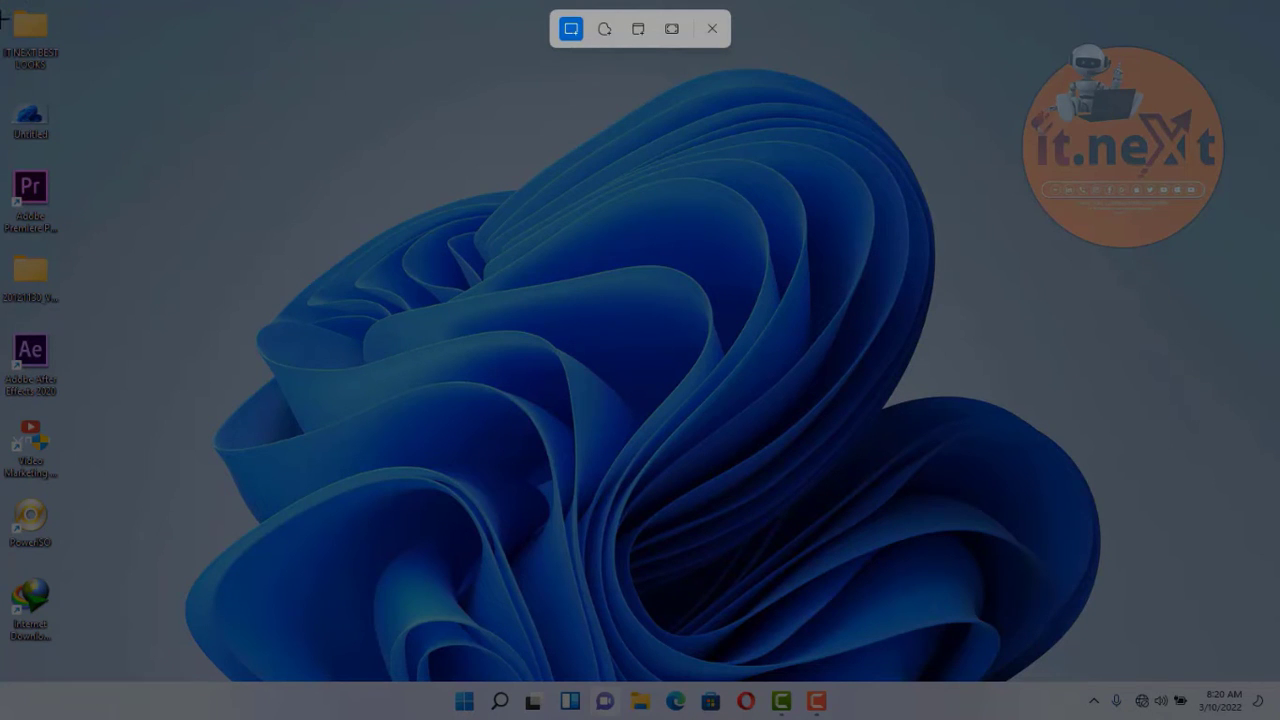
pyautogui.moveTo(0, 0); pyautogui.dragTo(1201, 622)
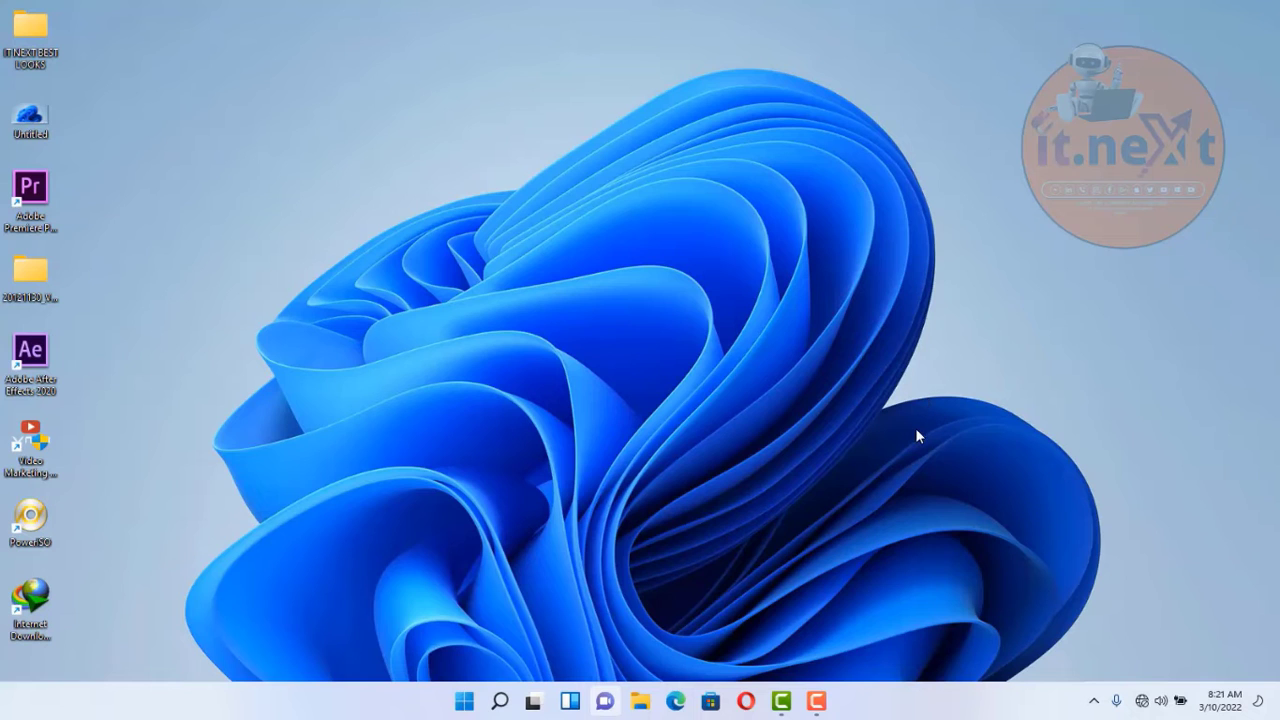
pyautogui.click(1260, 707)
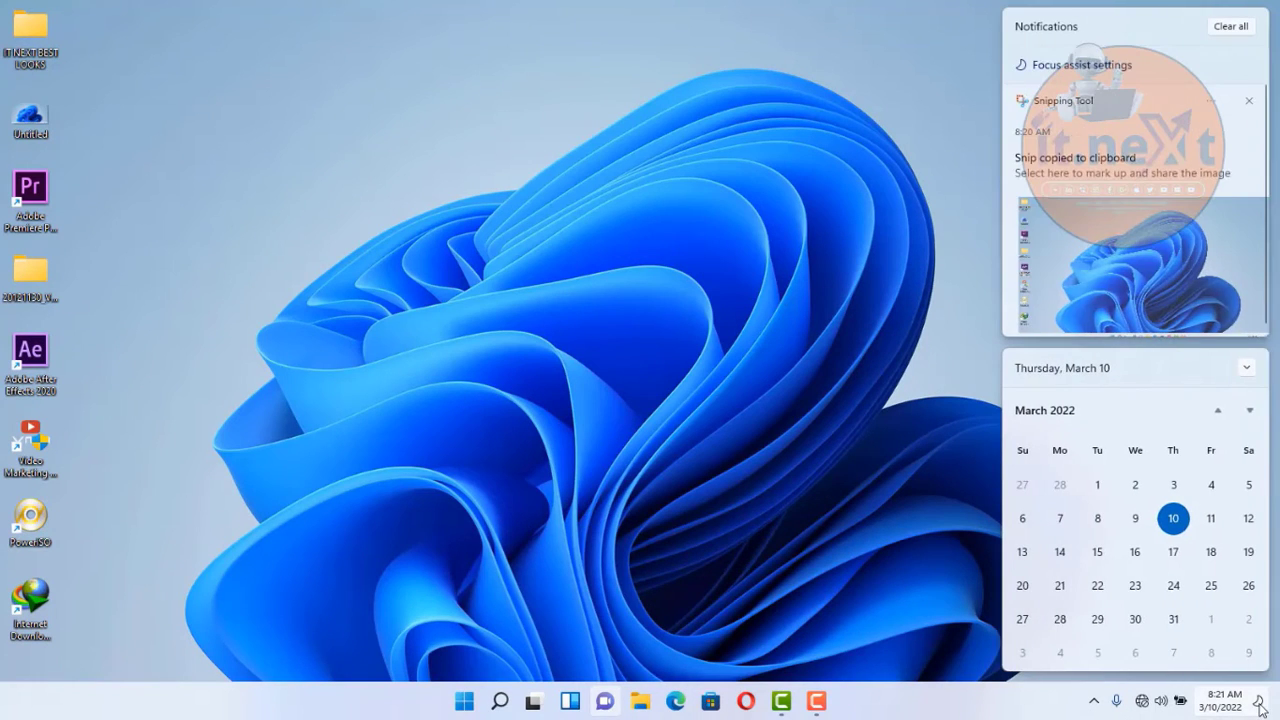
pyautogui.click(1108, 275)
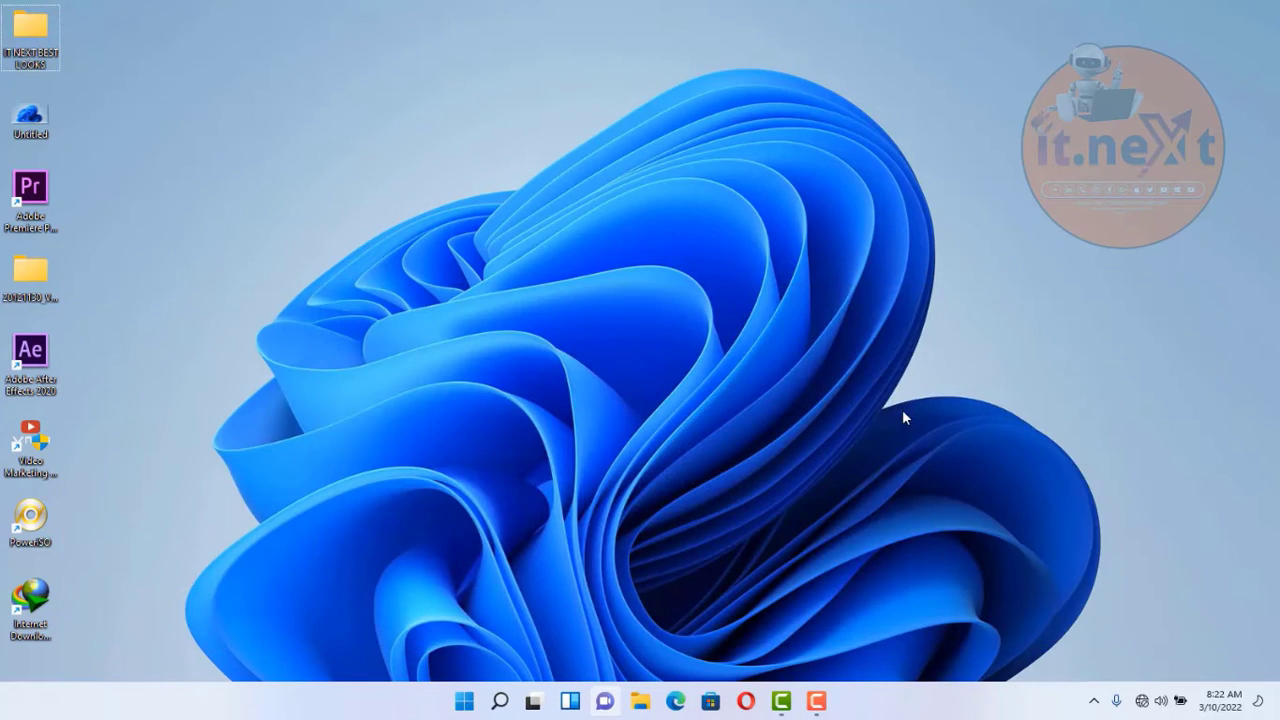
# - View the copied snip in the clipboard history and close the history
pyautogui.press('super+v')
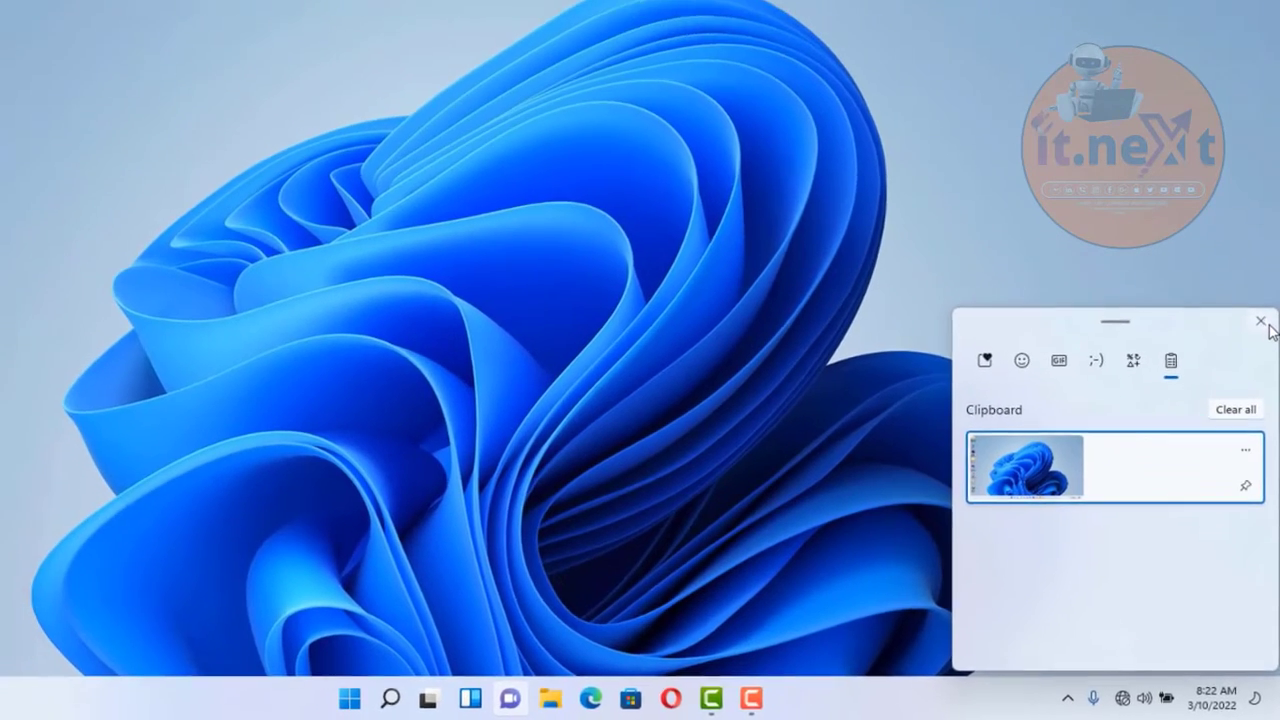
pyautogui.click(1258, 261)
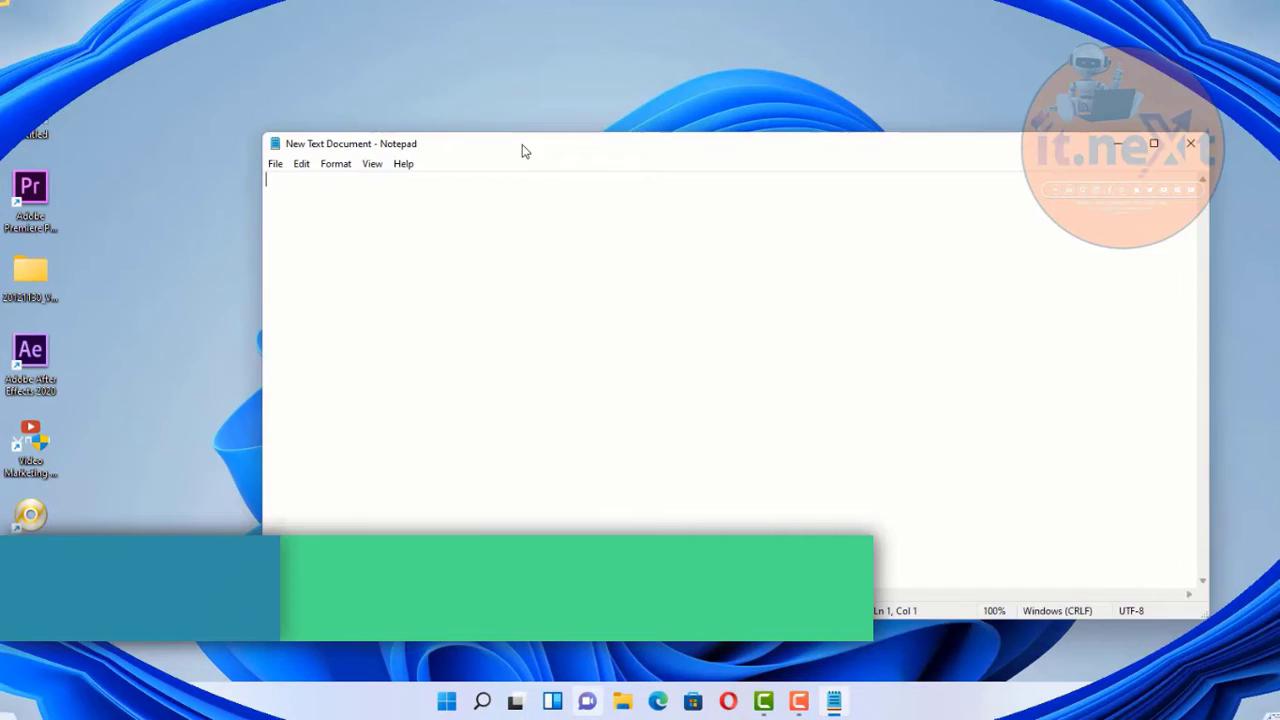
# - Reposition the empty Notepad window and enter "it next" in the document
pyautogui.moveTo(523, 149); pyautogui.dragTo(500, 127)
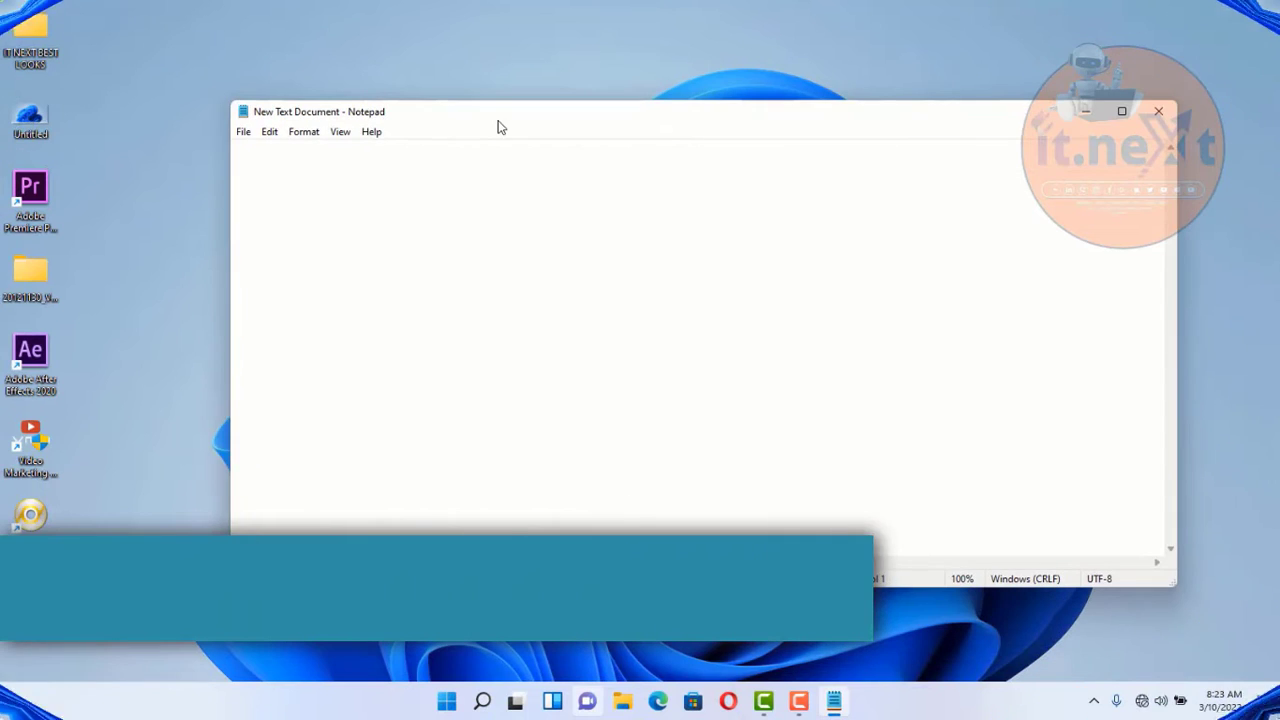
pyautogui.write('it')
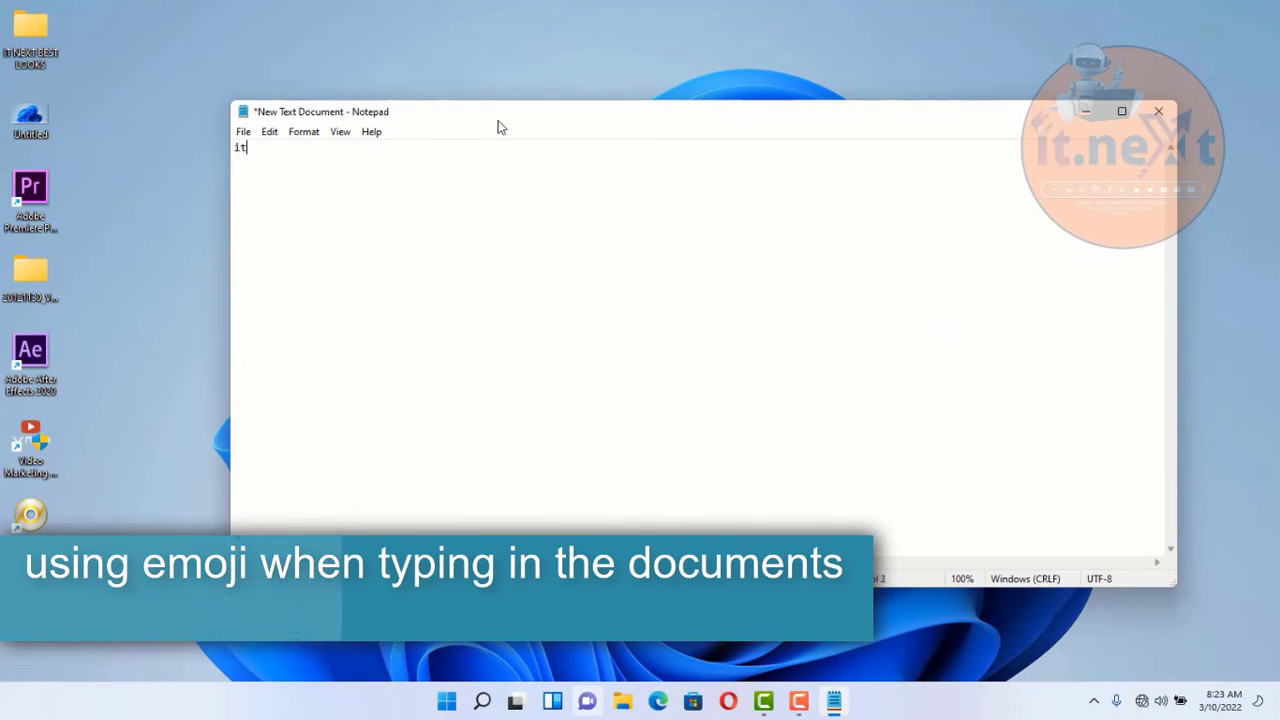
pyautogui.write(' next')
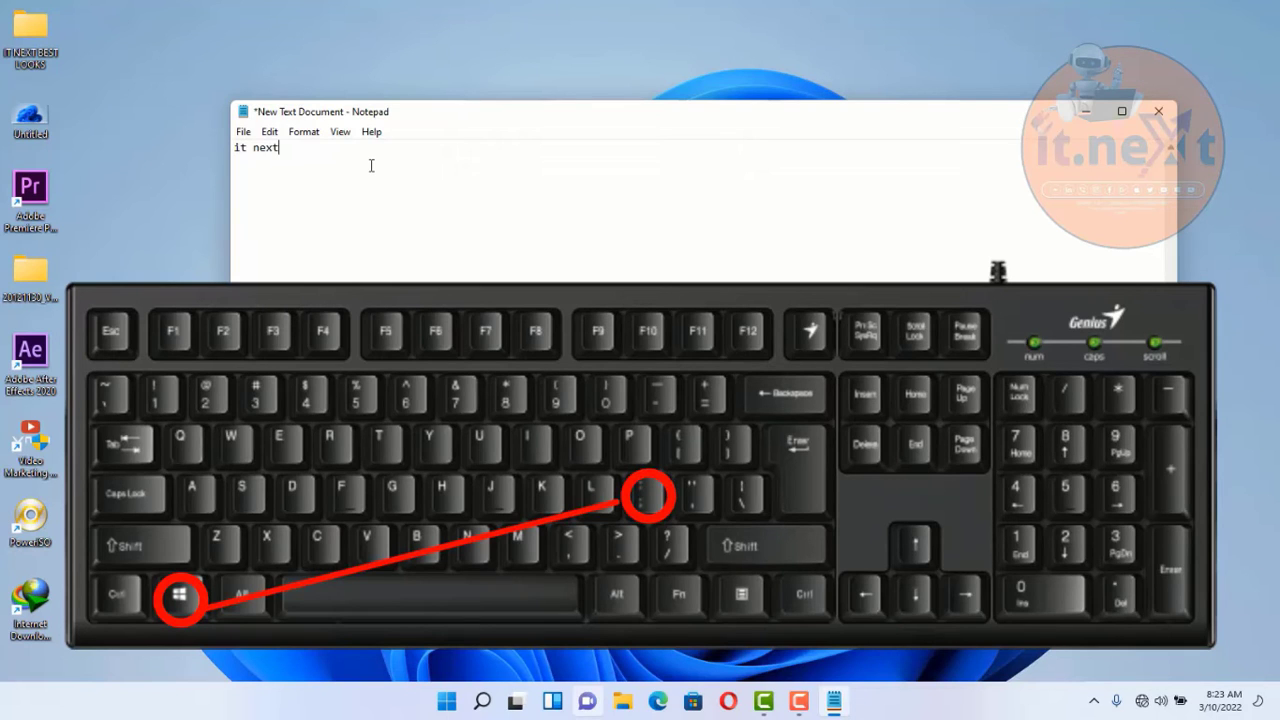
# - Insert the red heart, smiling face, two hearts, unamused face and OK hand emojis after "it next"
pyautogui.press('super+semicolon')
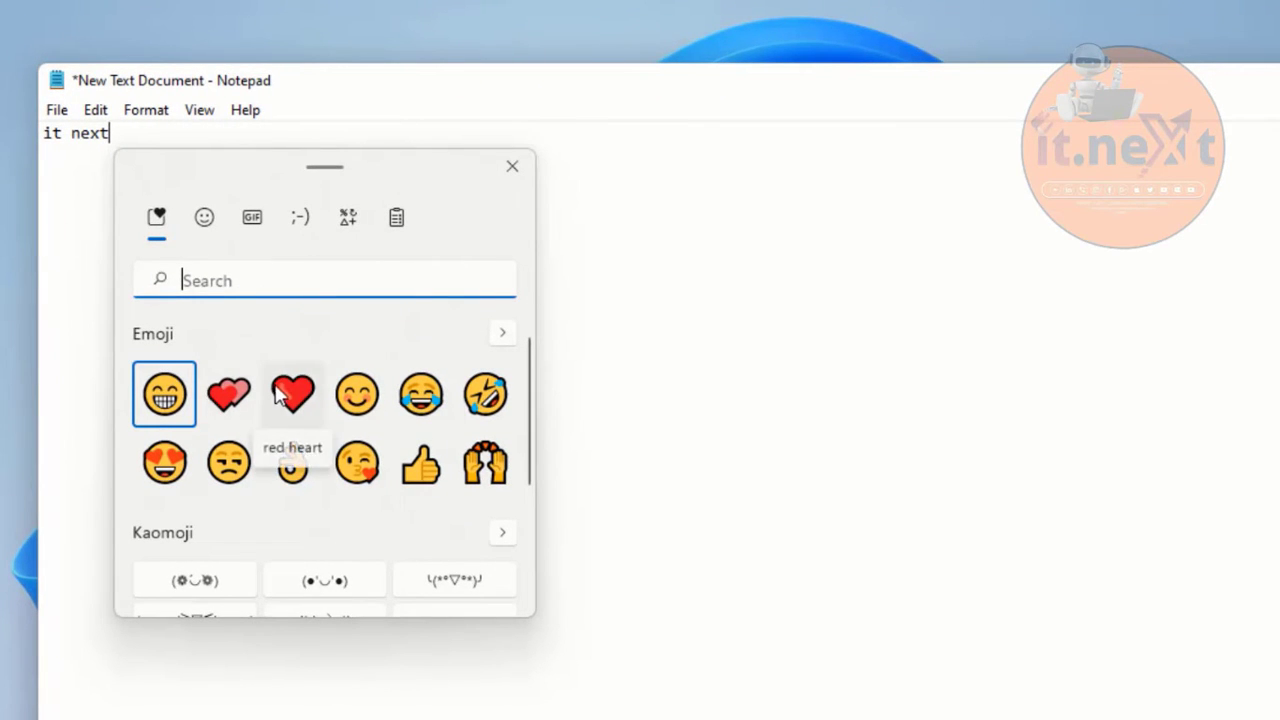
pyautogui.click(285, 394)
pyautogui.click(352, 398)
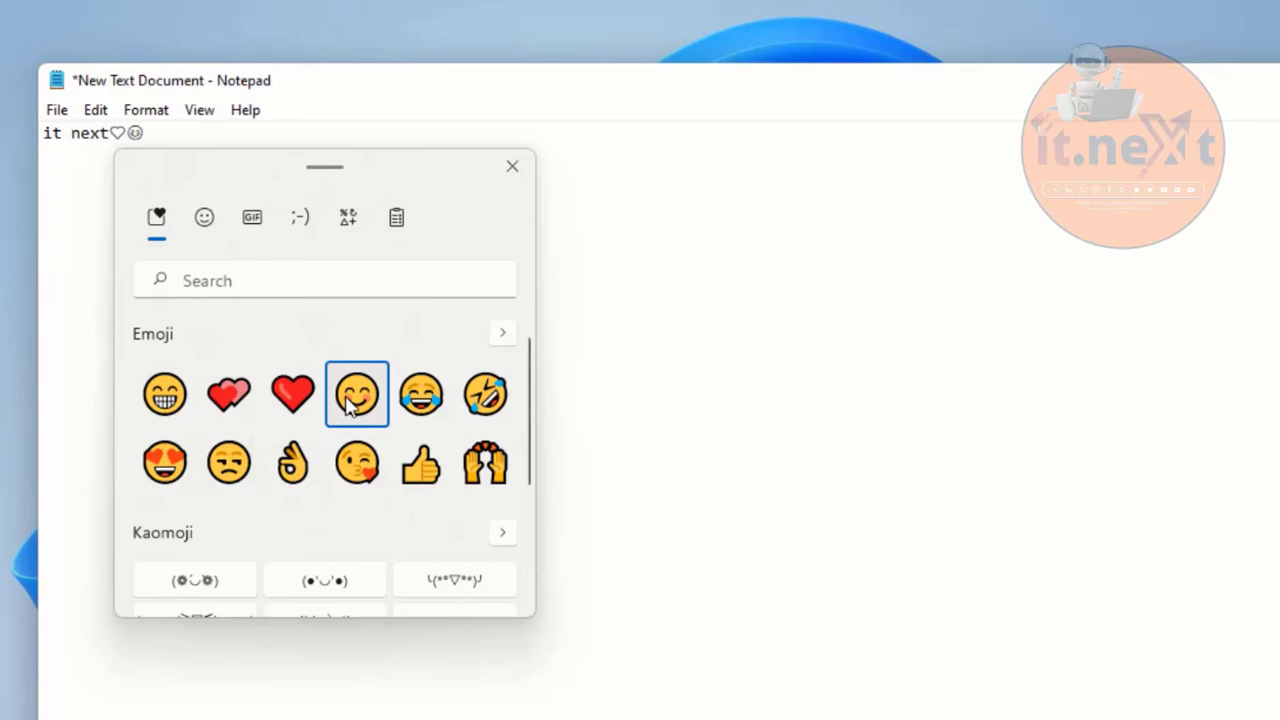
pyautogui.click(228, 396)
pyautogui.click(228, 462)
pyautogui.click(302, 472)
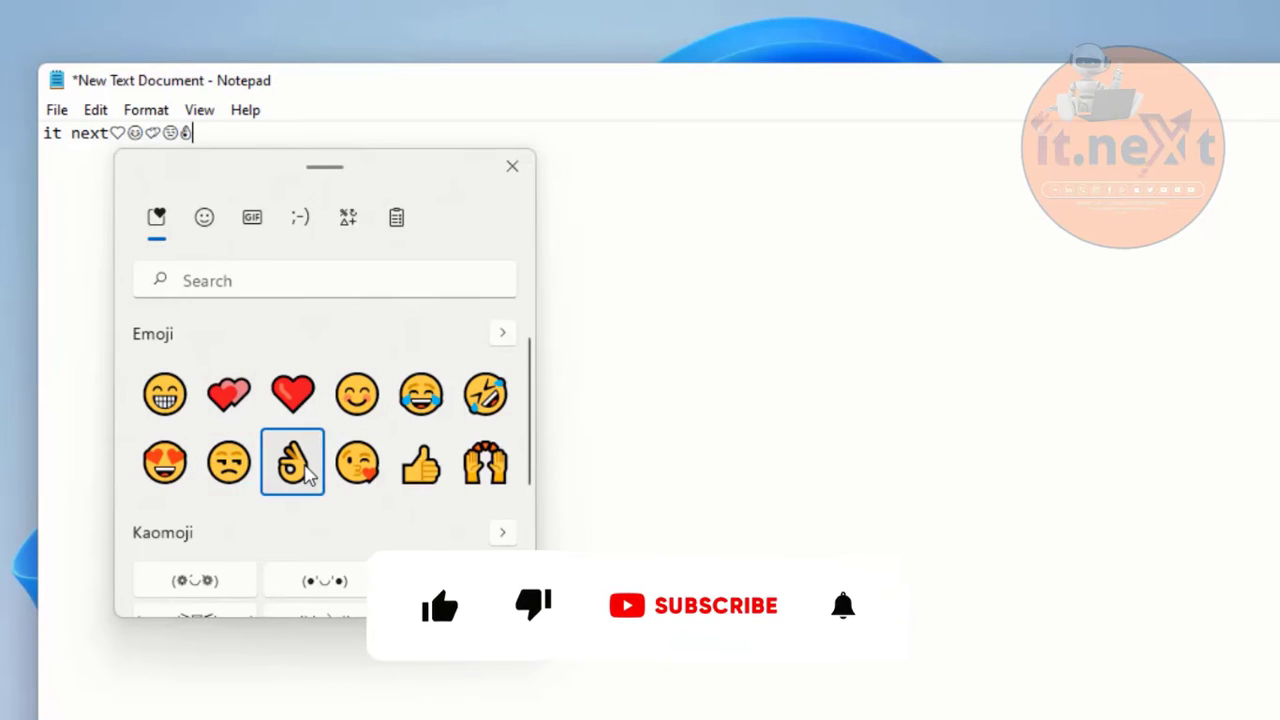
# - Insert the heart-eyes face, kiss-blowing face, thumbs up and raised hands emojis after the existing emojis in the document
pyautogui.click(164, 462)
pyautogui.click(357, 462)
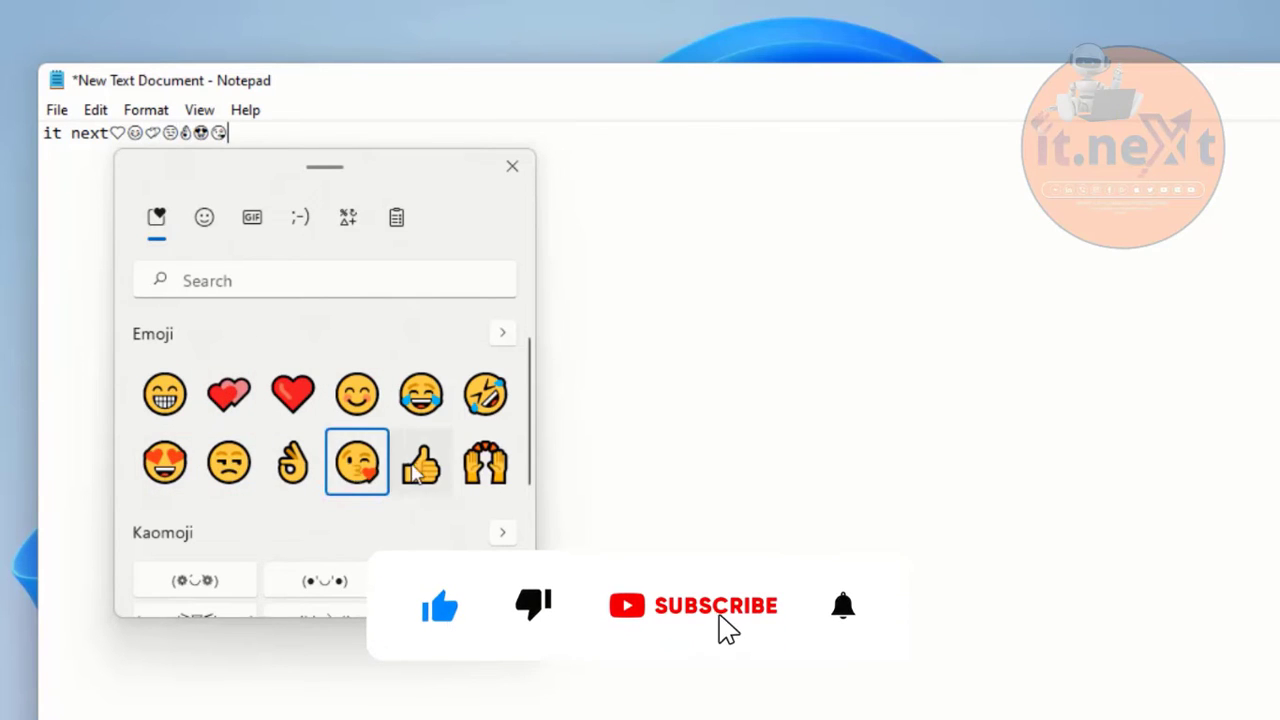
pyautogui.click(416, 468)
pyautogui.click(487, 463)
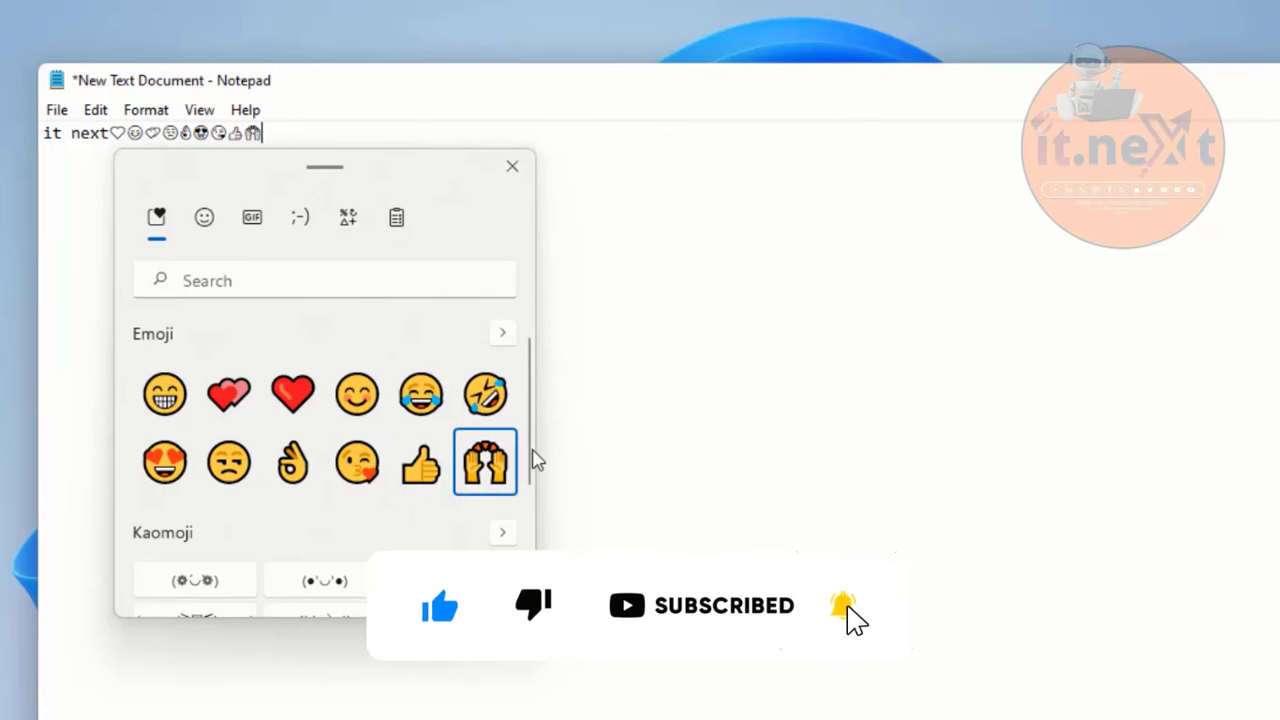
pyautogui.scroll(-2, 535, 460)
pyautogui.scroll(2, 528, 443)
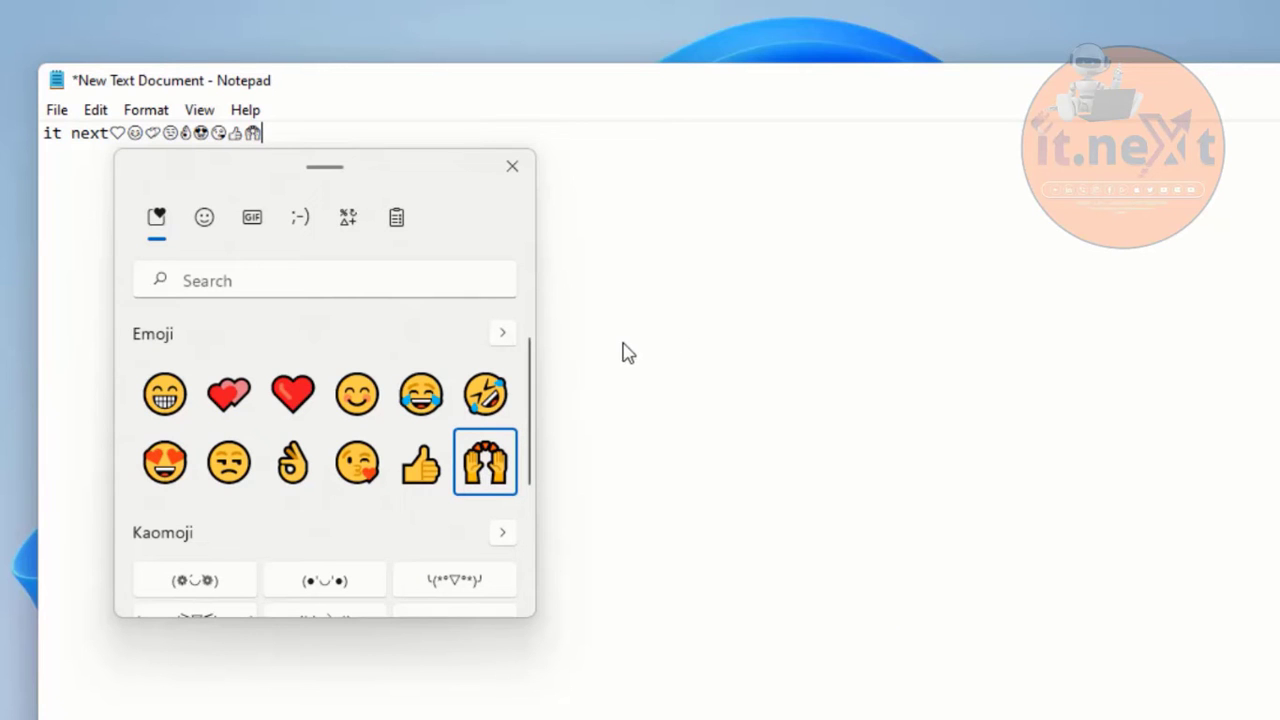
# - Close the emoji picker and close the Notepad document without saving its changes
pyautogui.click(514, 160)
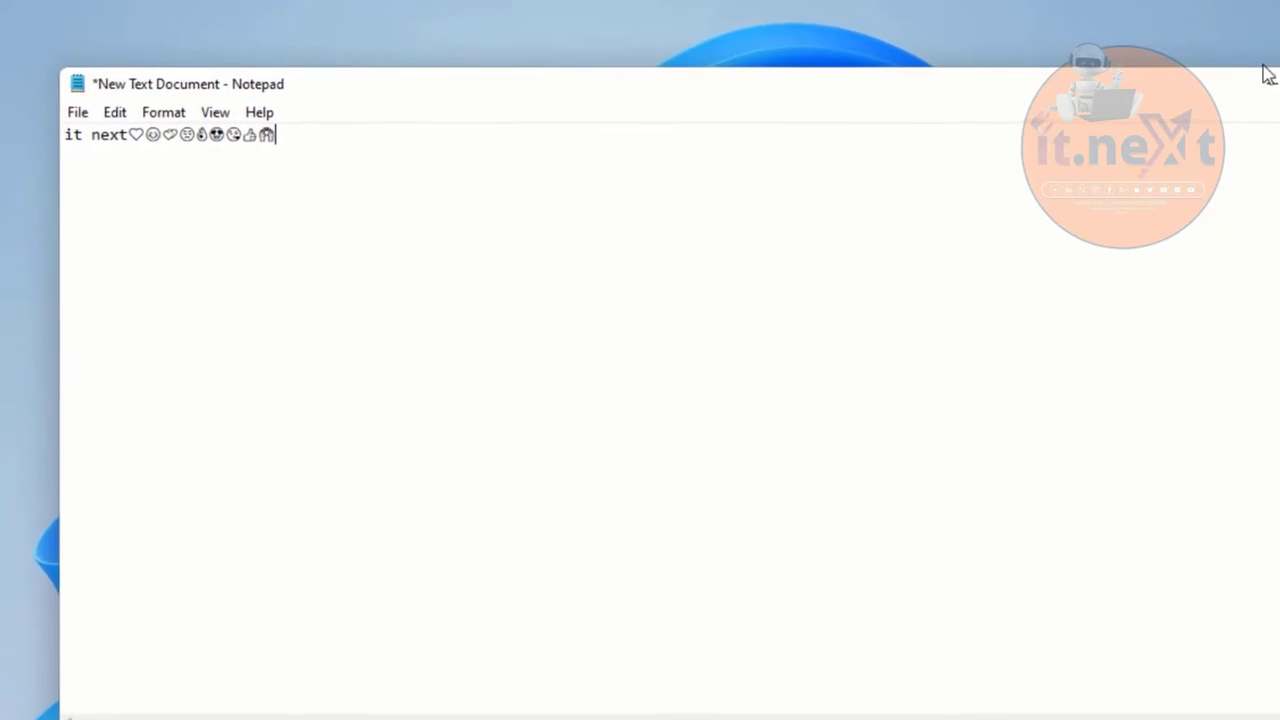
pyautogui.click(1229, 104)
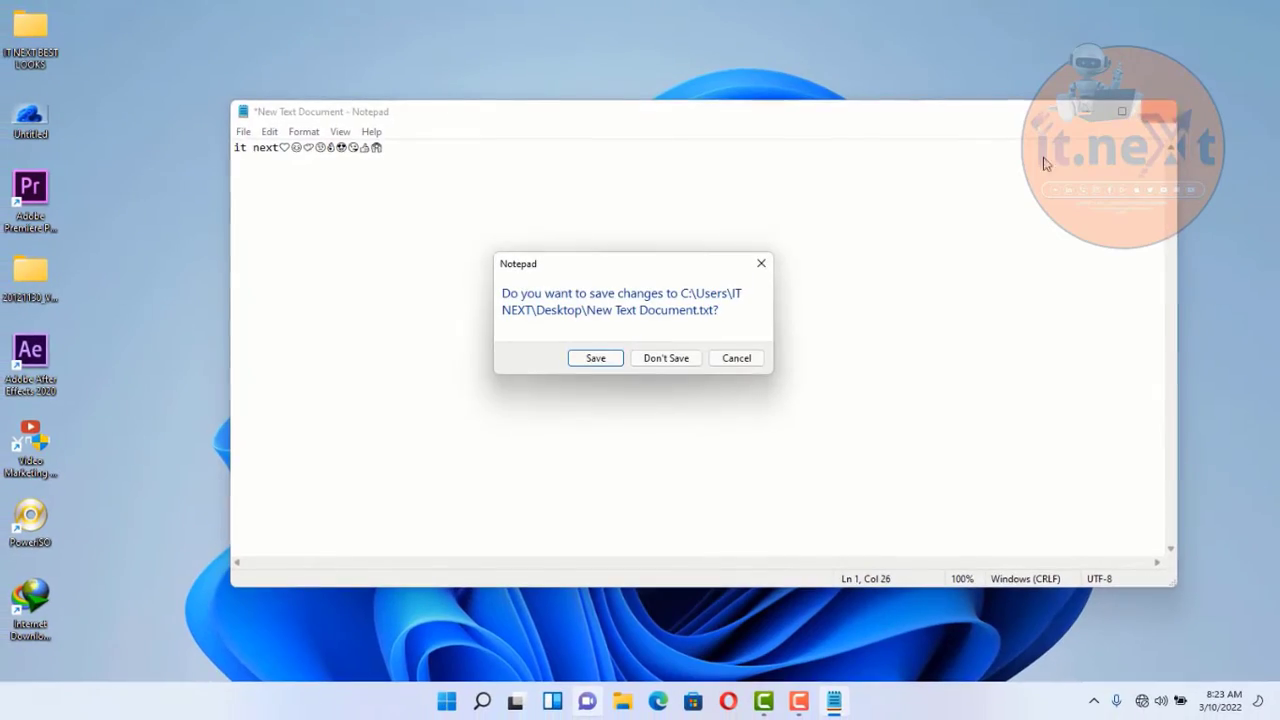
pyautogui.click(666, 358)
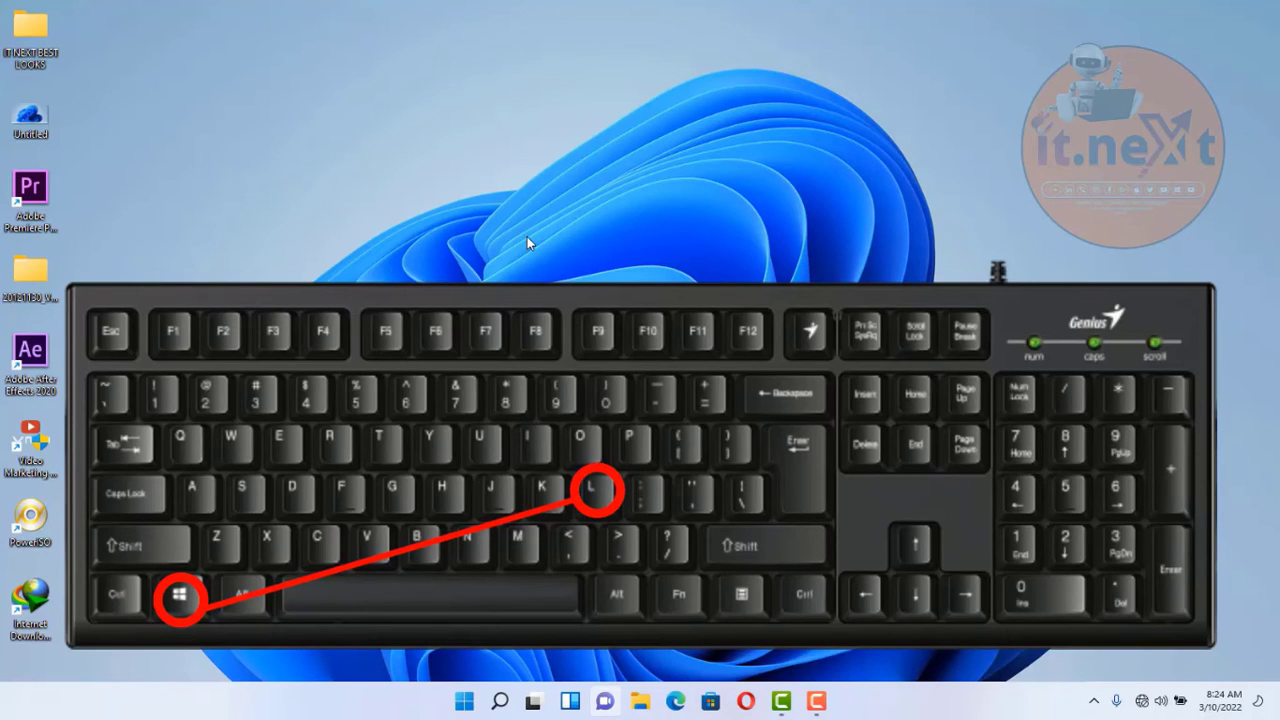
# - Lock the computer and dismiss the lock screen to return to the session
pyautogui.press('super+l')
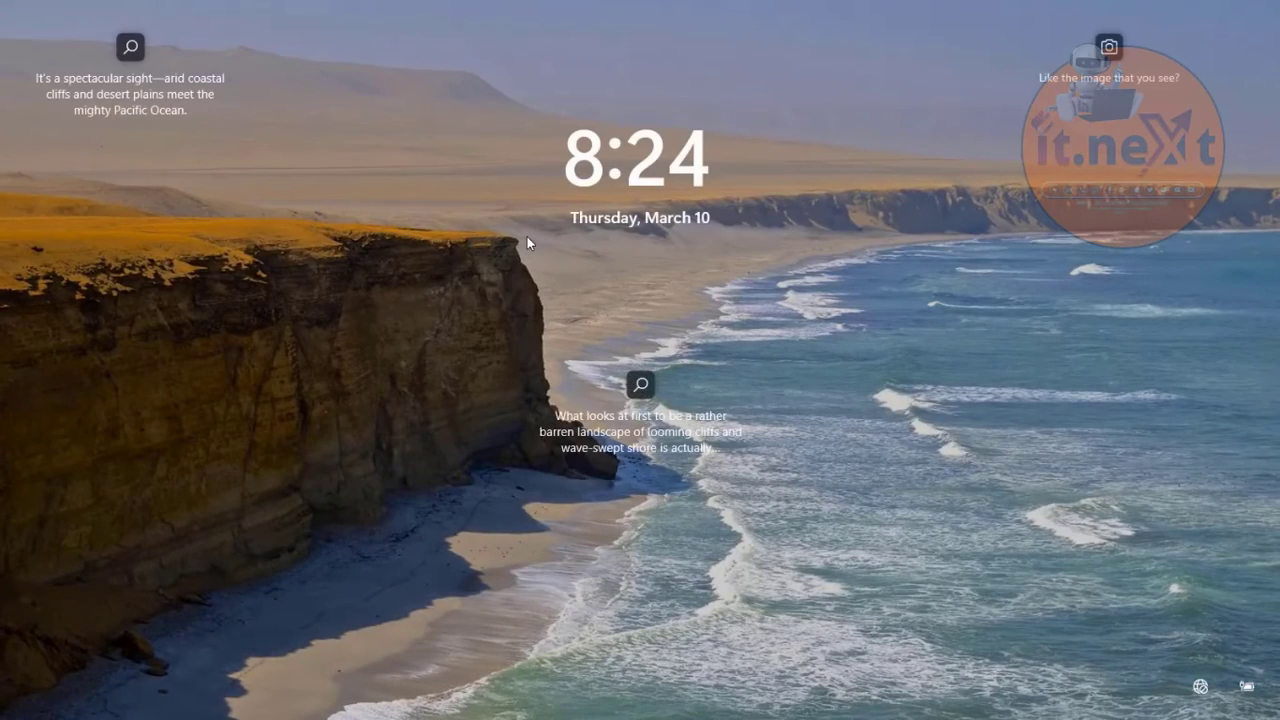
pyautogui.click(680, 290)
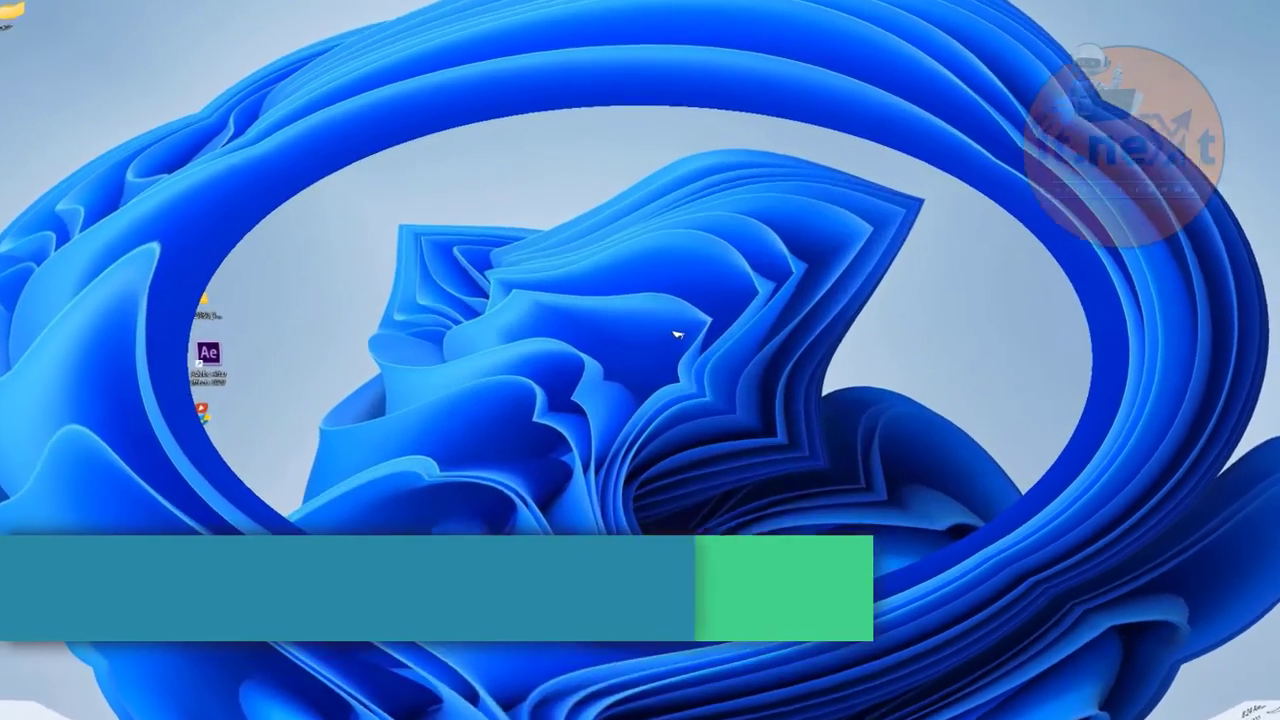
# - Refresh the Windows desktop
pyautogui.rightClick(678, 331)
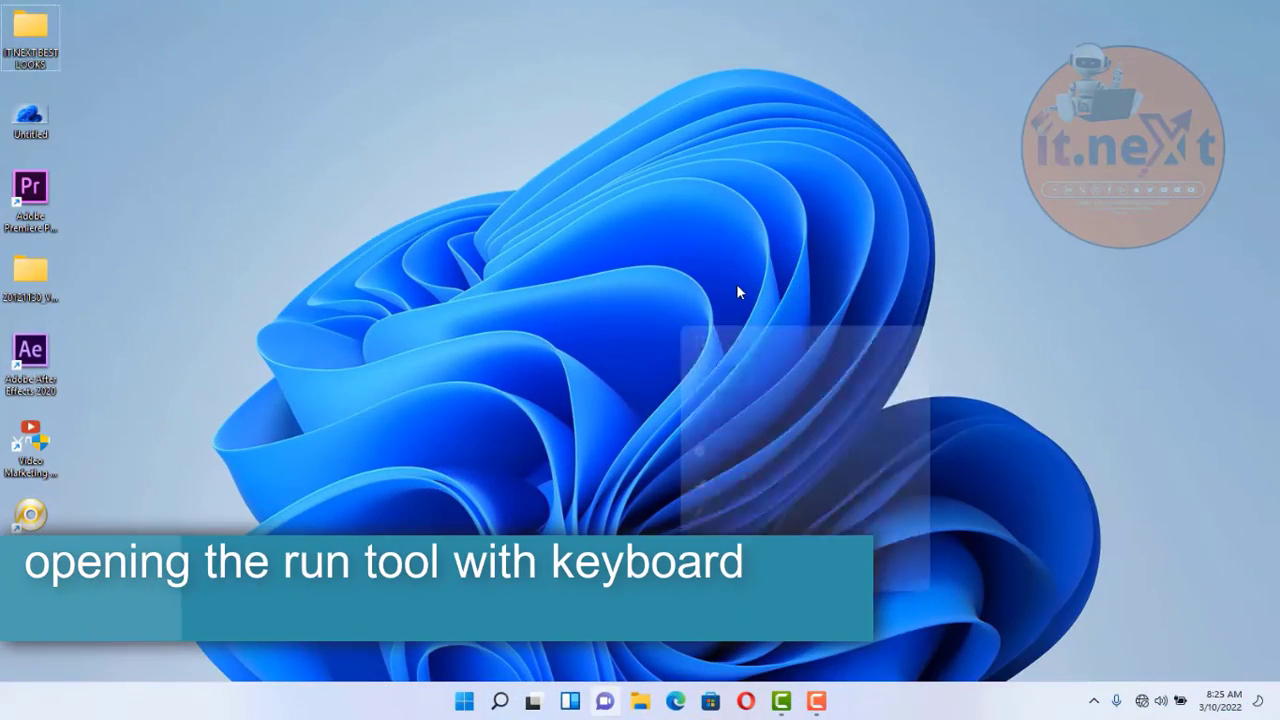
pyautogui.rightClick(737, 289)
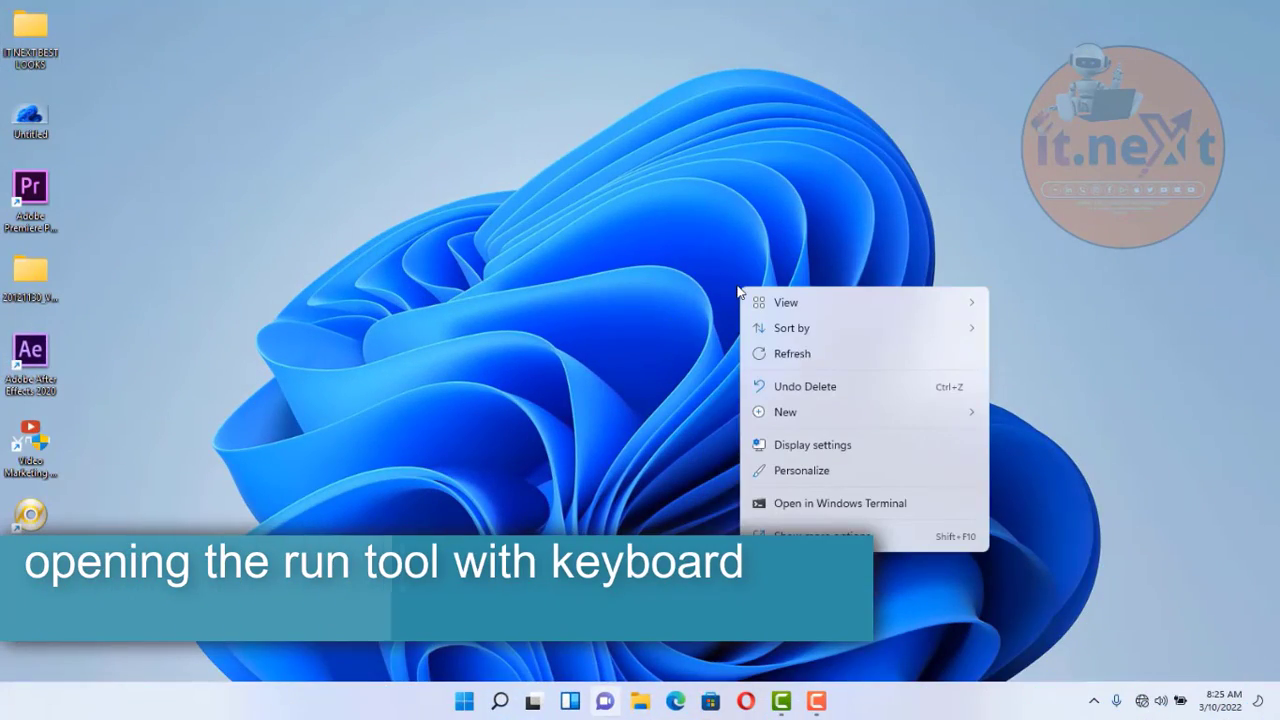
pyautogui.click(808, 358)
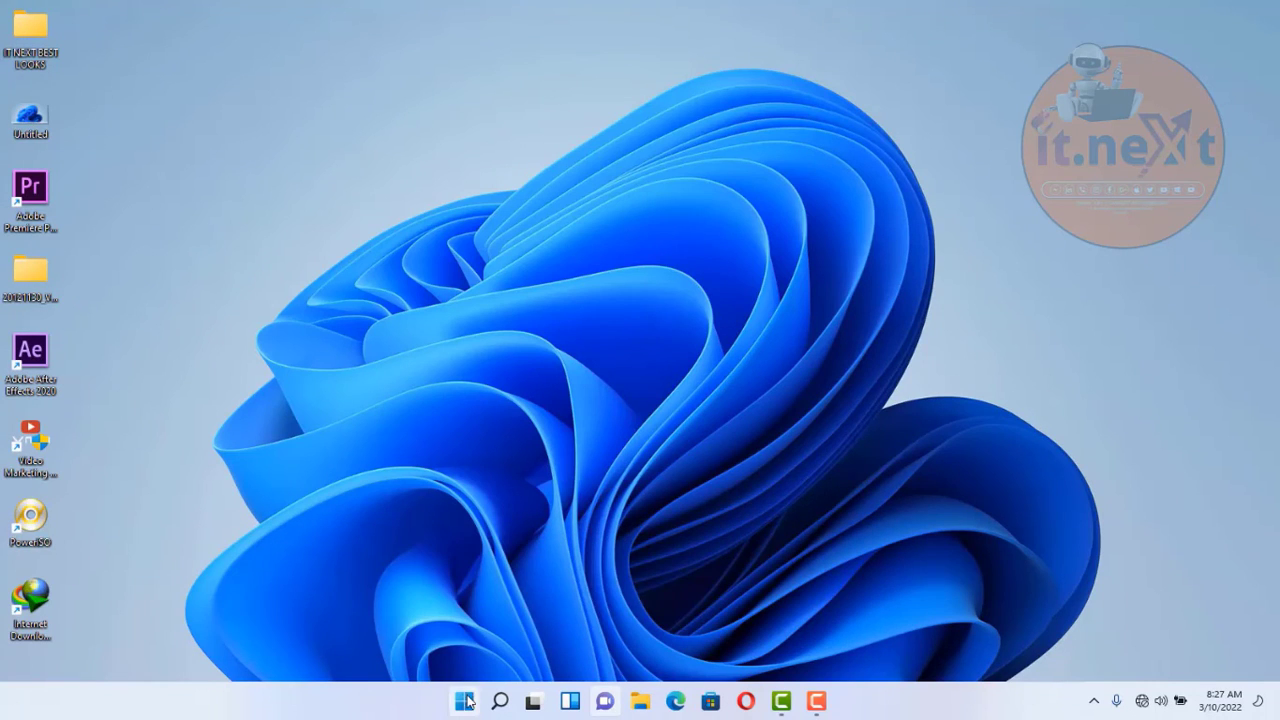
# - Search the Start menu for "run" to locate the Run app and dismiss the search without opening it
pyautogui.click(465, 701)
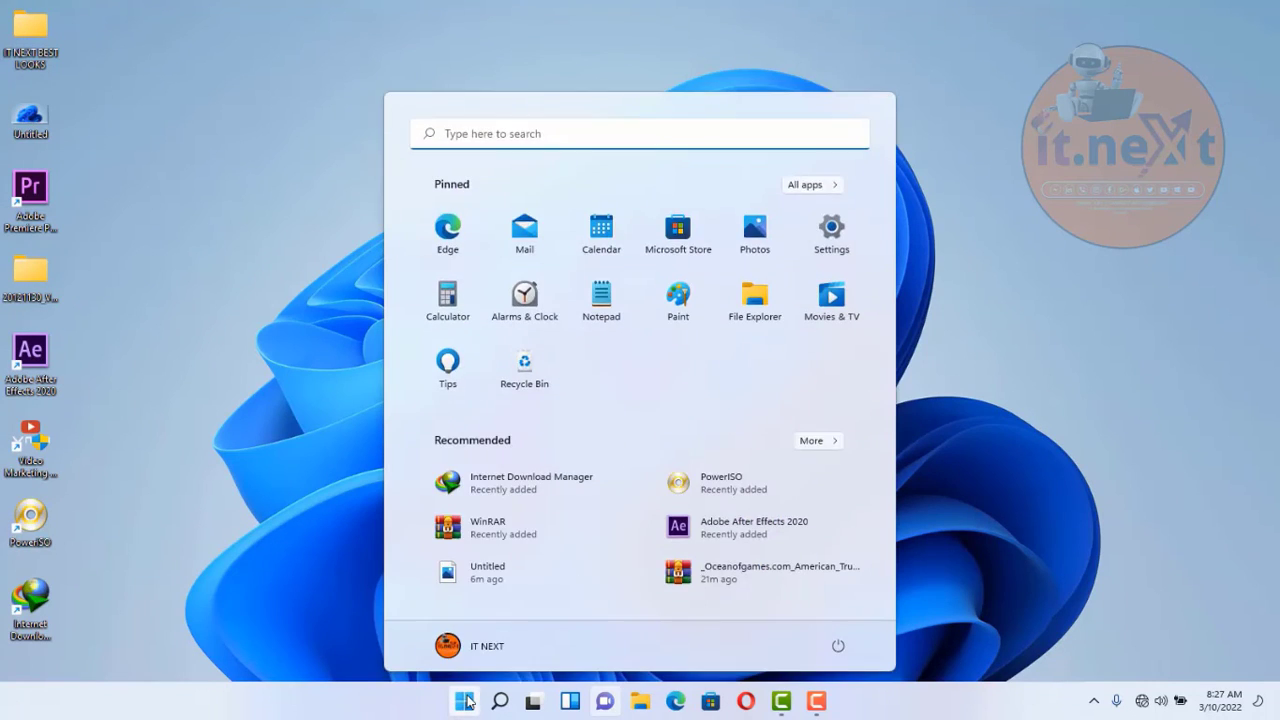
pyautogui.write('run')
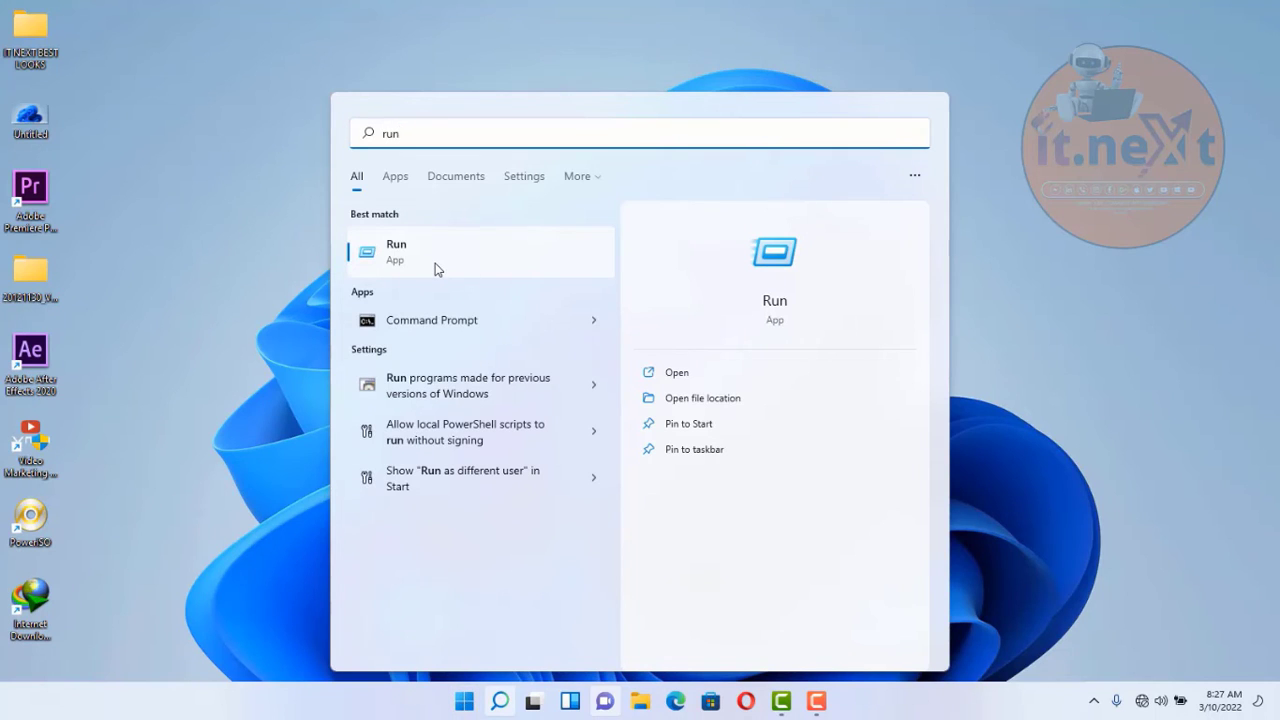
pyautogui.click(202, 447)
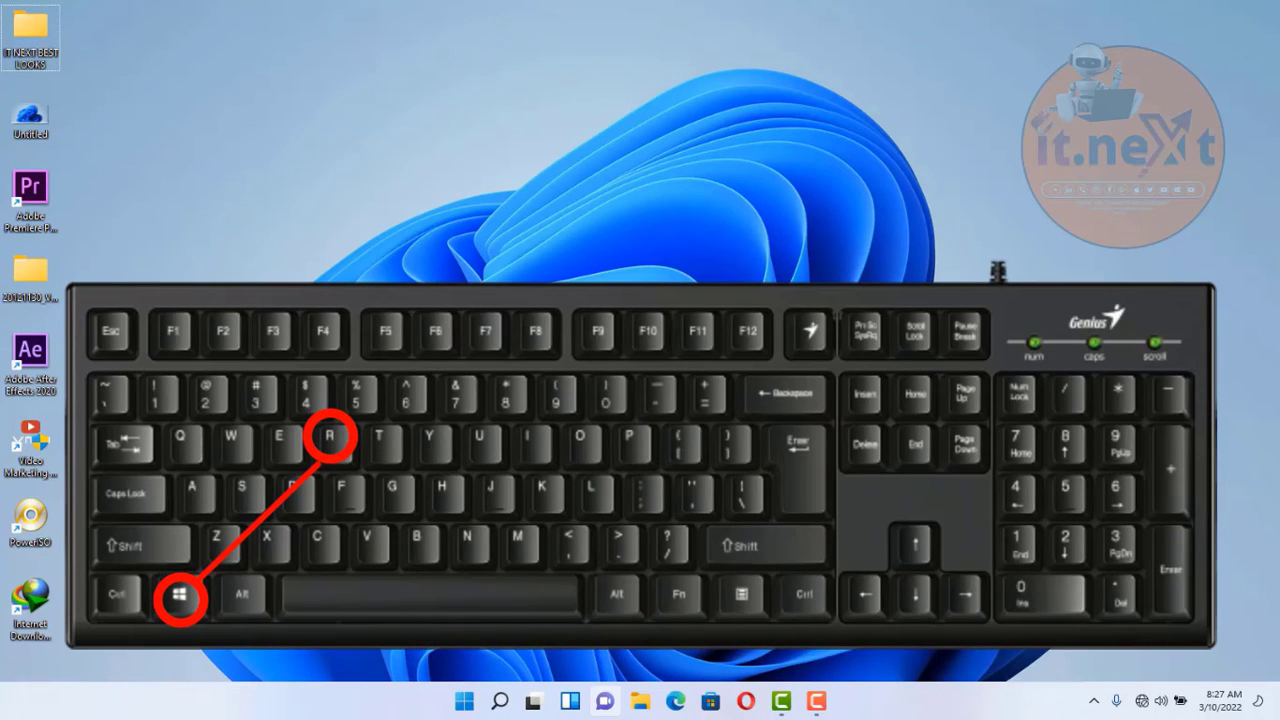
# - Open the Run dialog directly from the desktop and close it without entering a command
pyautogui.press('super+r')
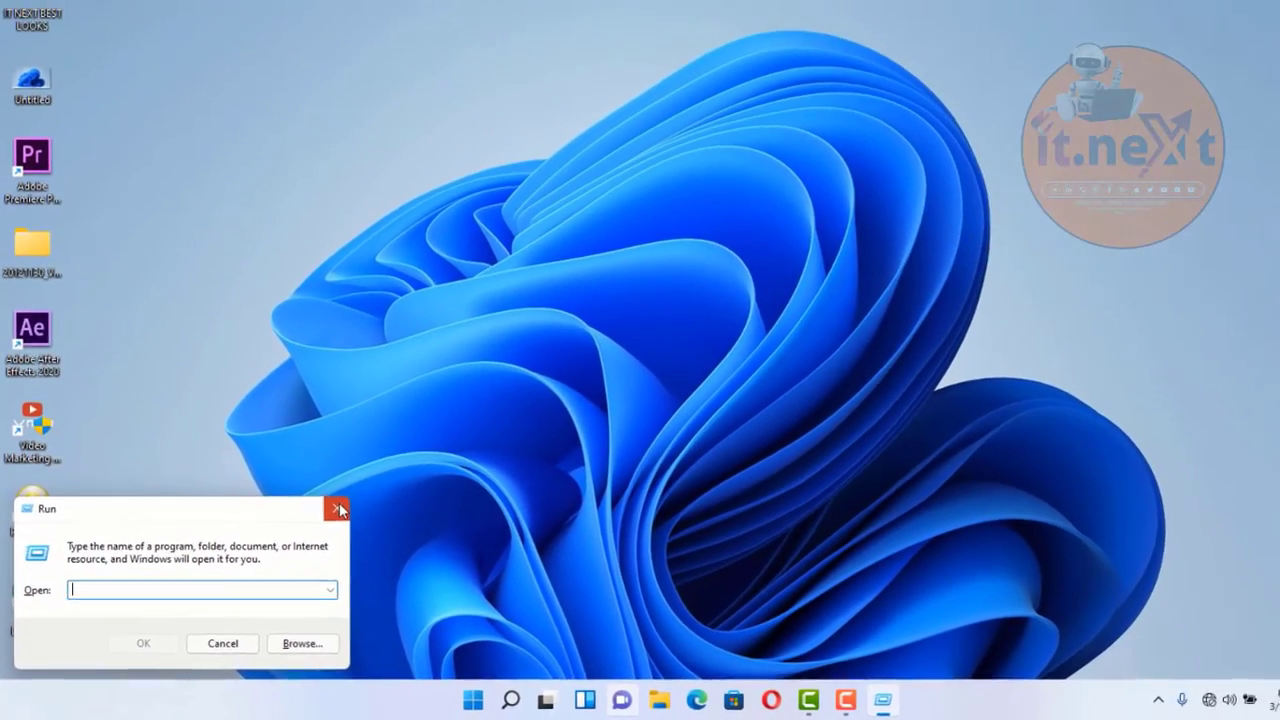
pyautogui.click(393, 474)
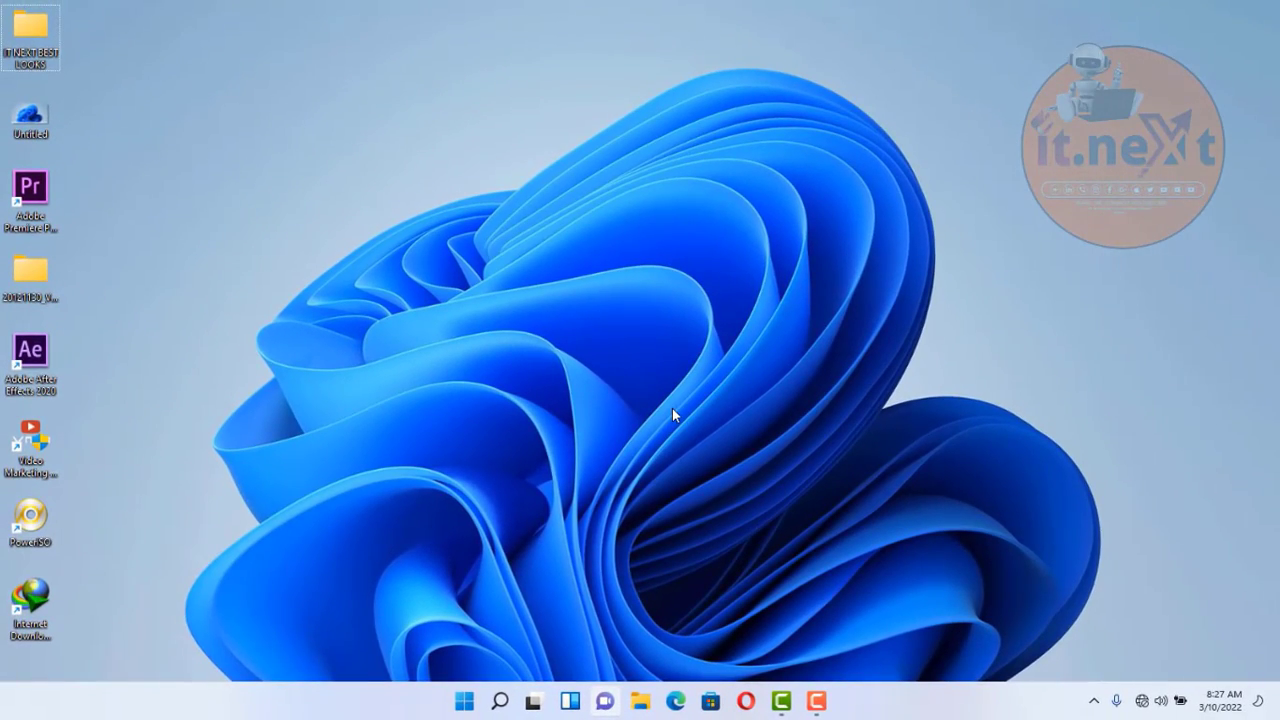